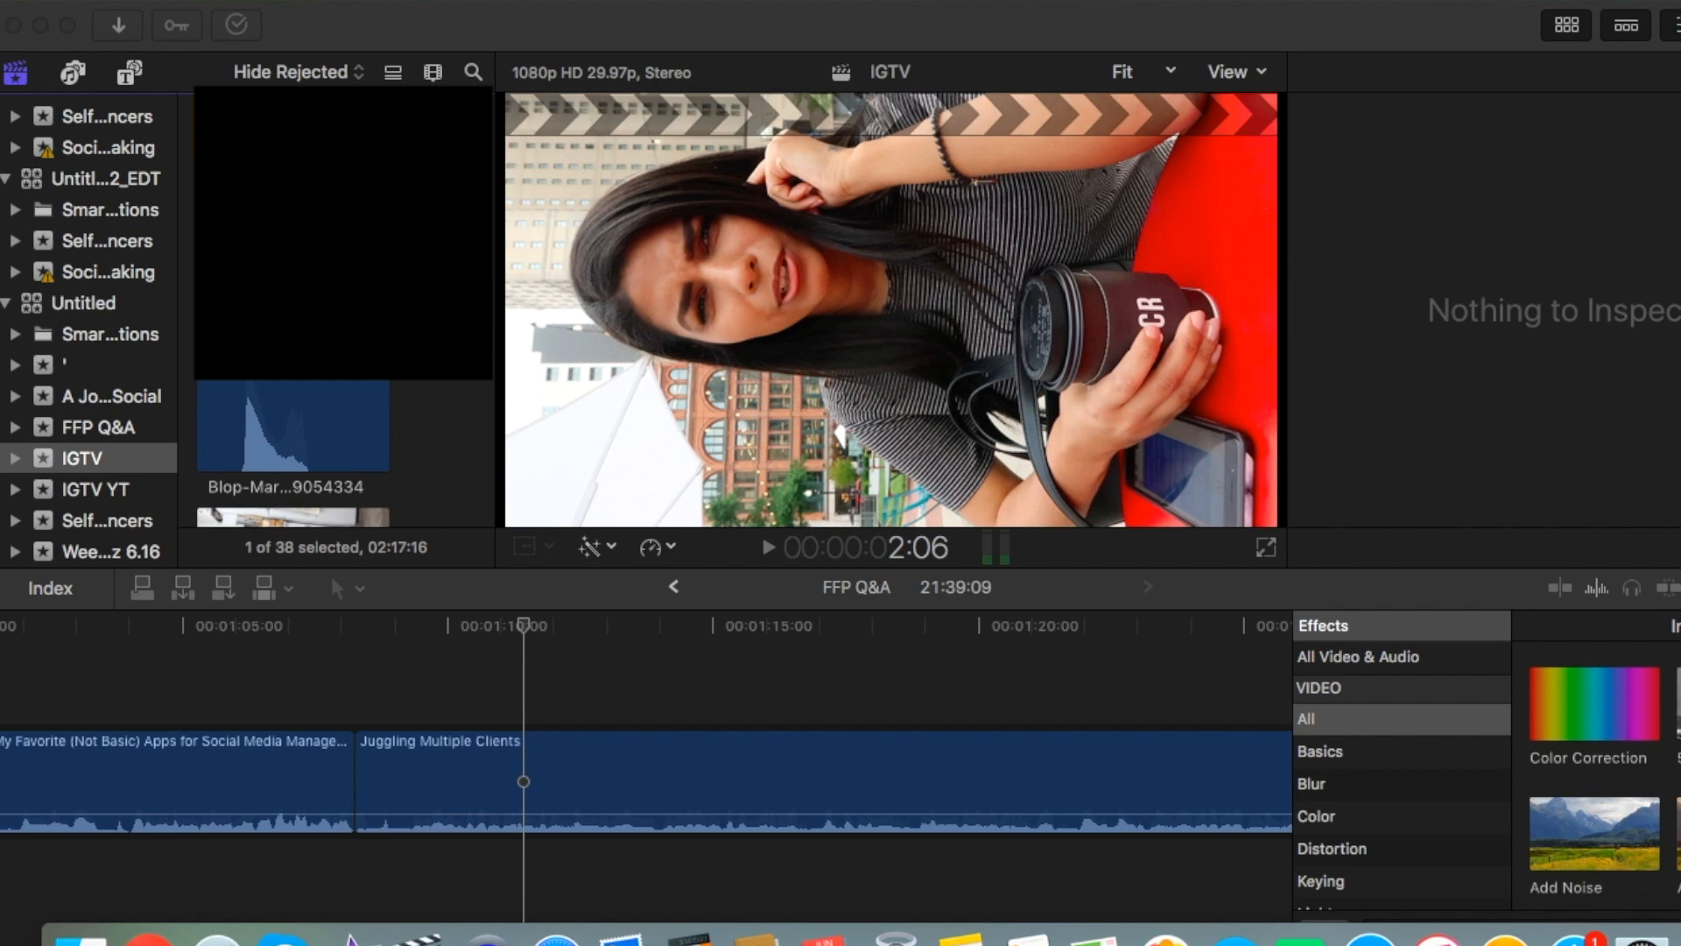
# Start a new project in the IGTV event using custom settings and set its video format to Custom.
pyautogui.rightClick(84, 461)
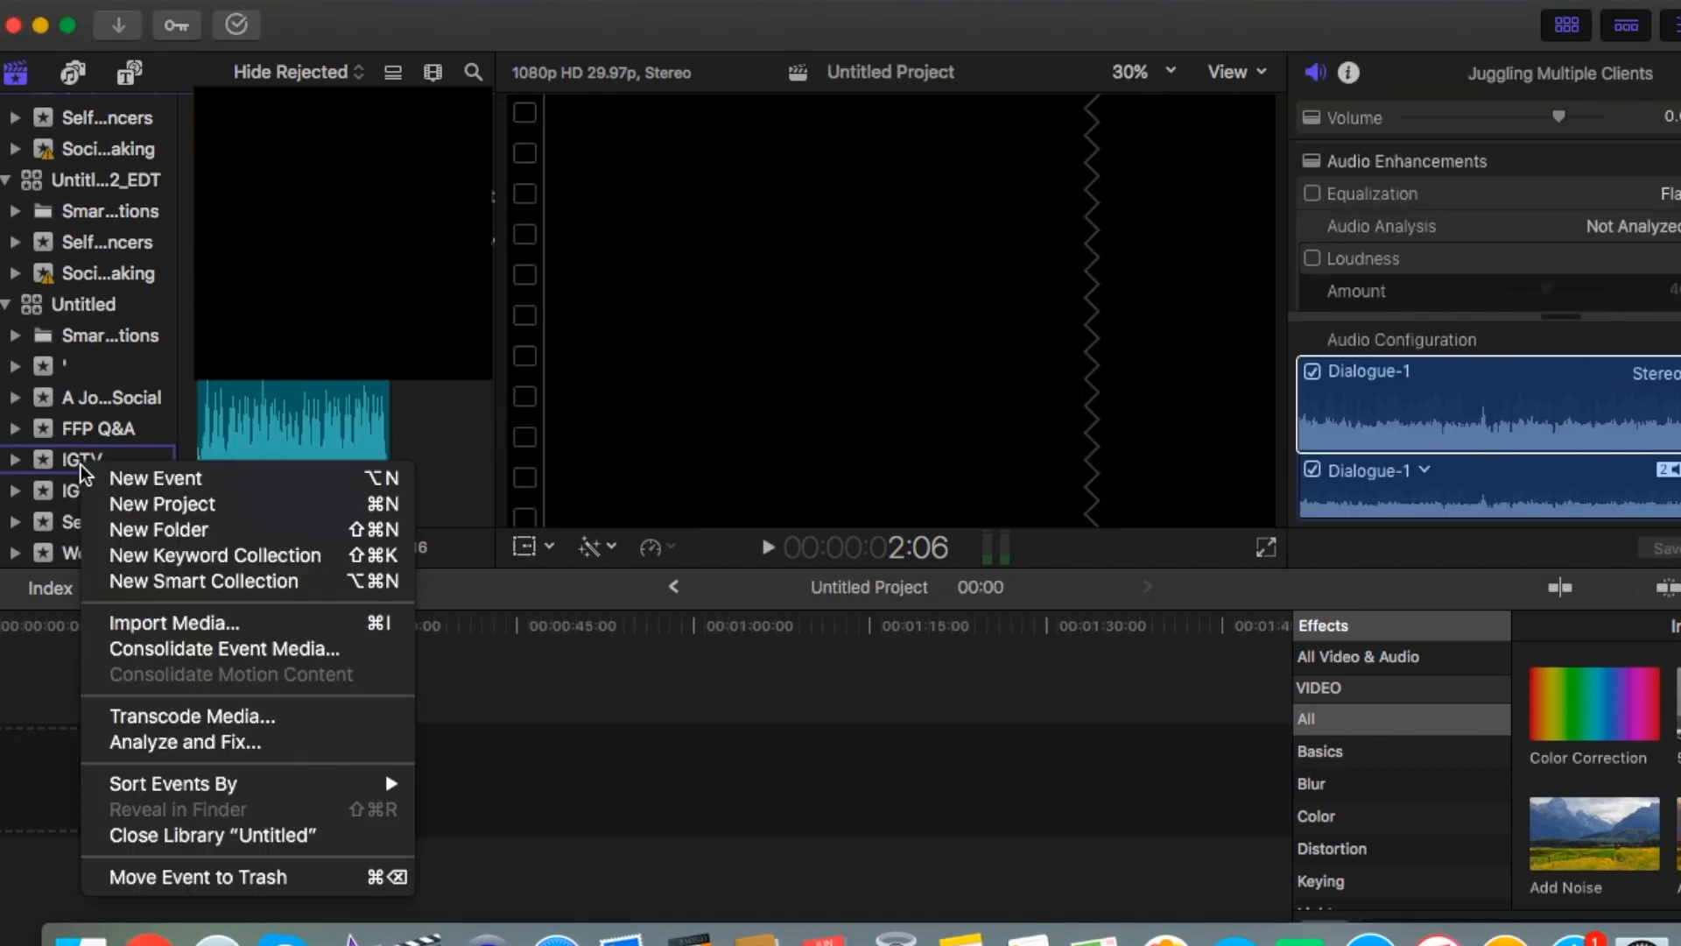
pyautogui.click(149, 506)
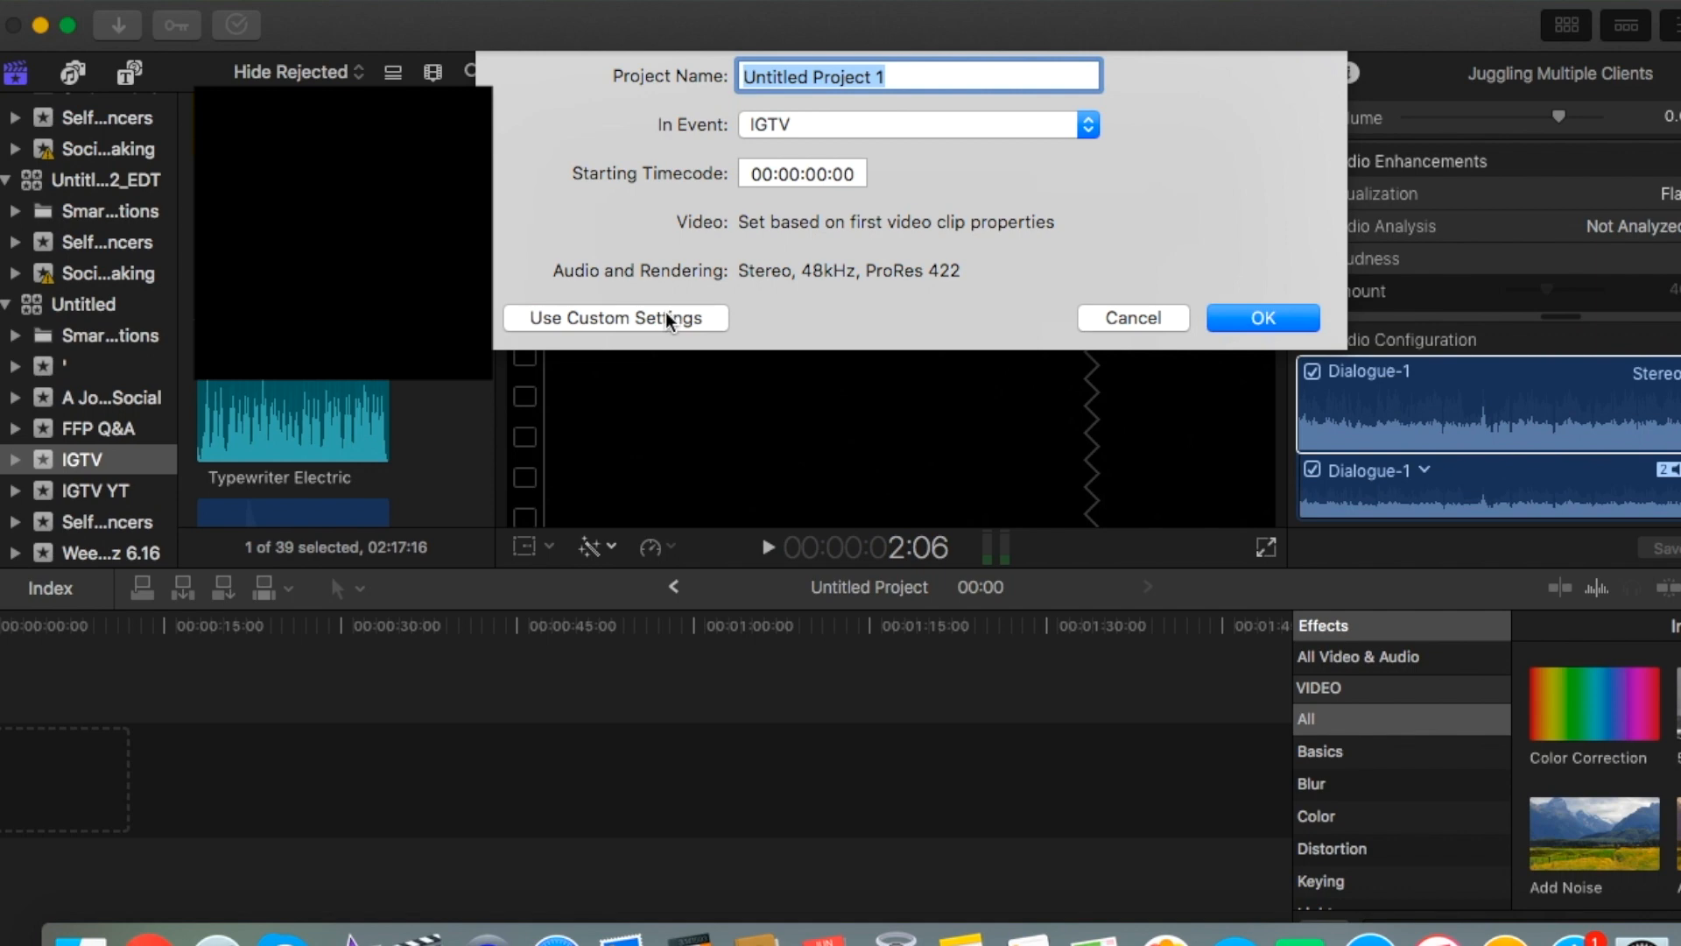
pyautogui.click(613, 323)
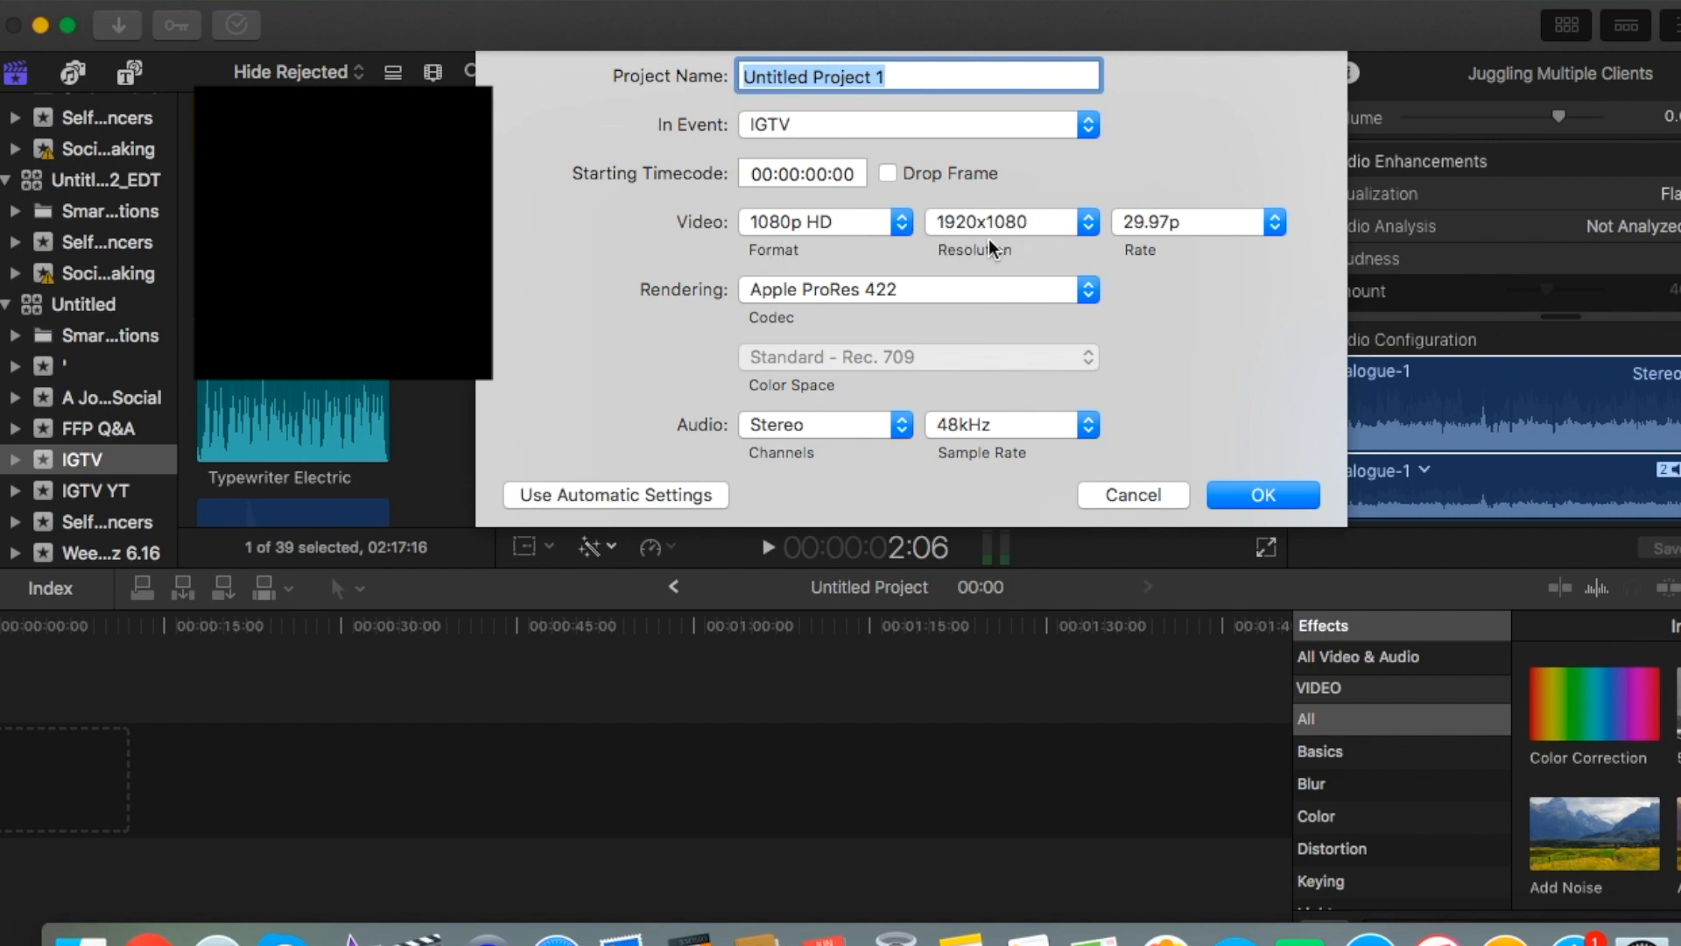
pyautogui.click(902, 227)
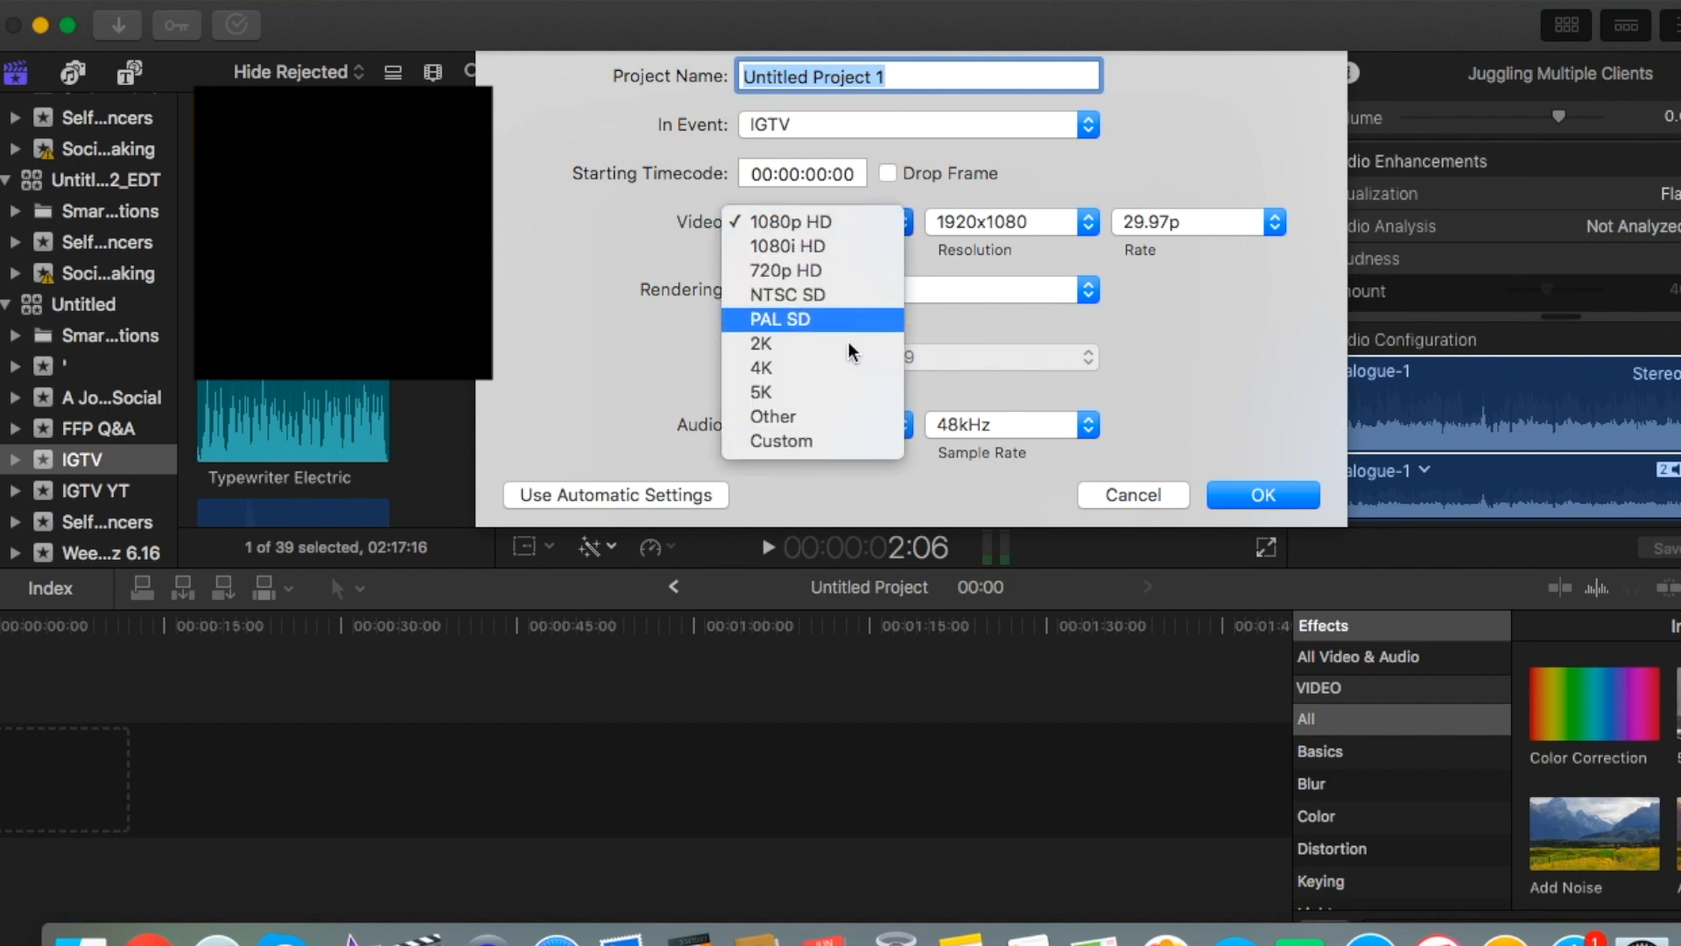
pyautogui.click(832, 442)
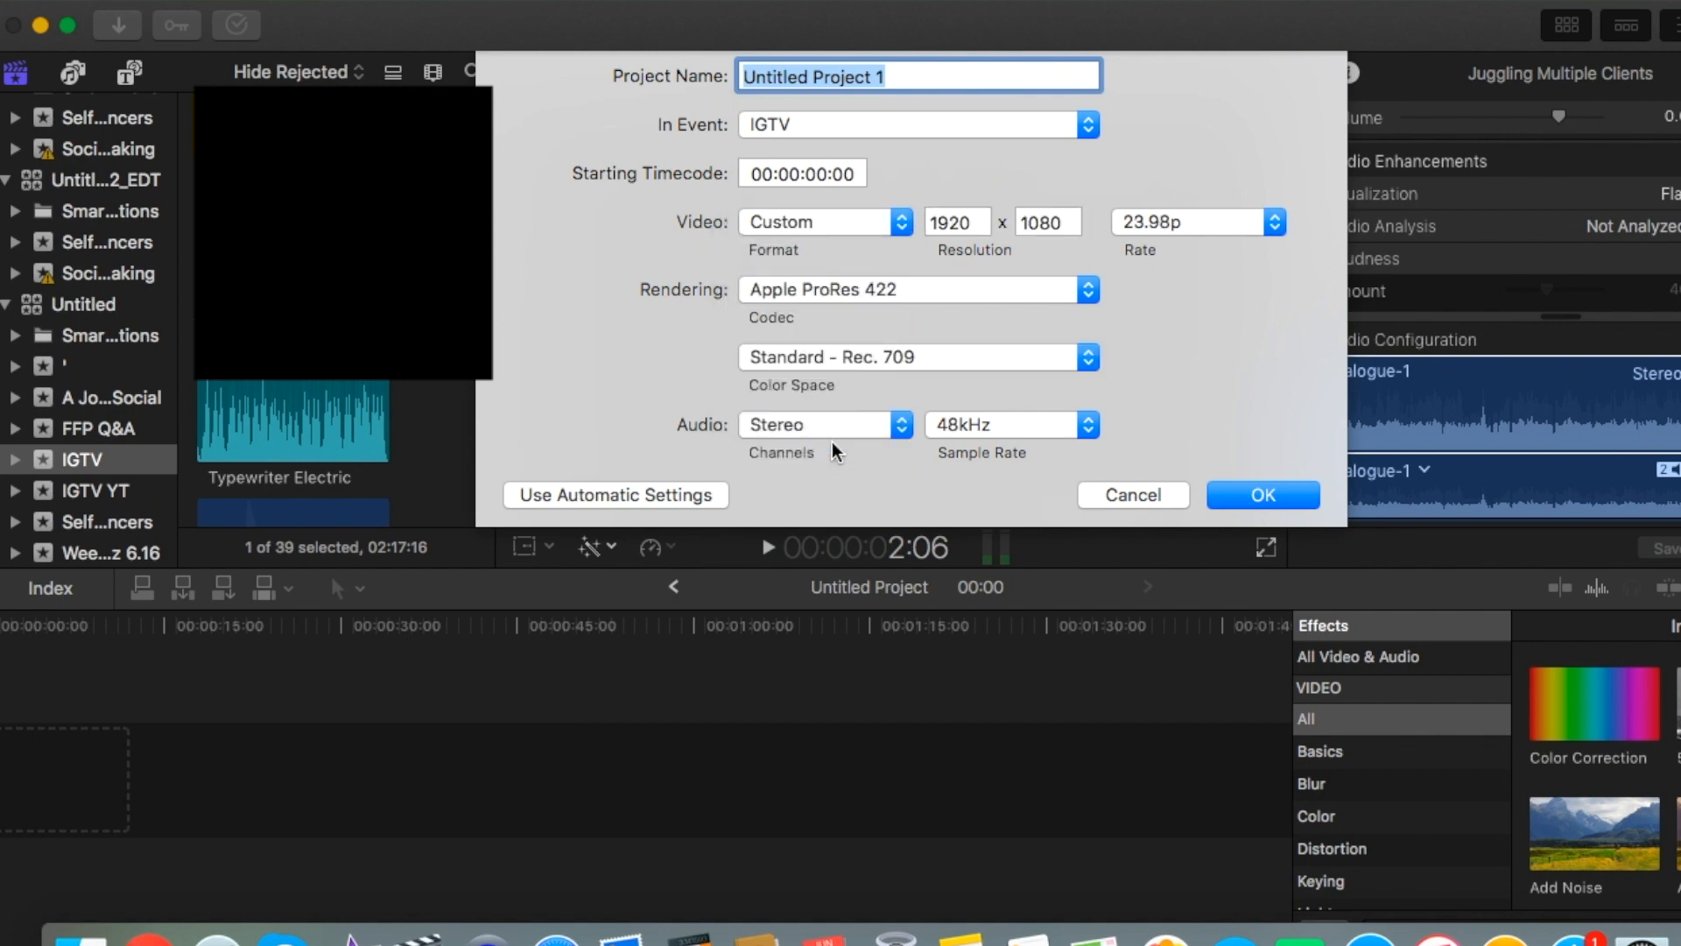
# Set the project's resolution to 1080 x 1920 and create the project.
pyautogui.click(982, 223)
pyautogui.doubleClick(982, 222)
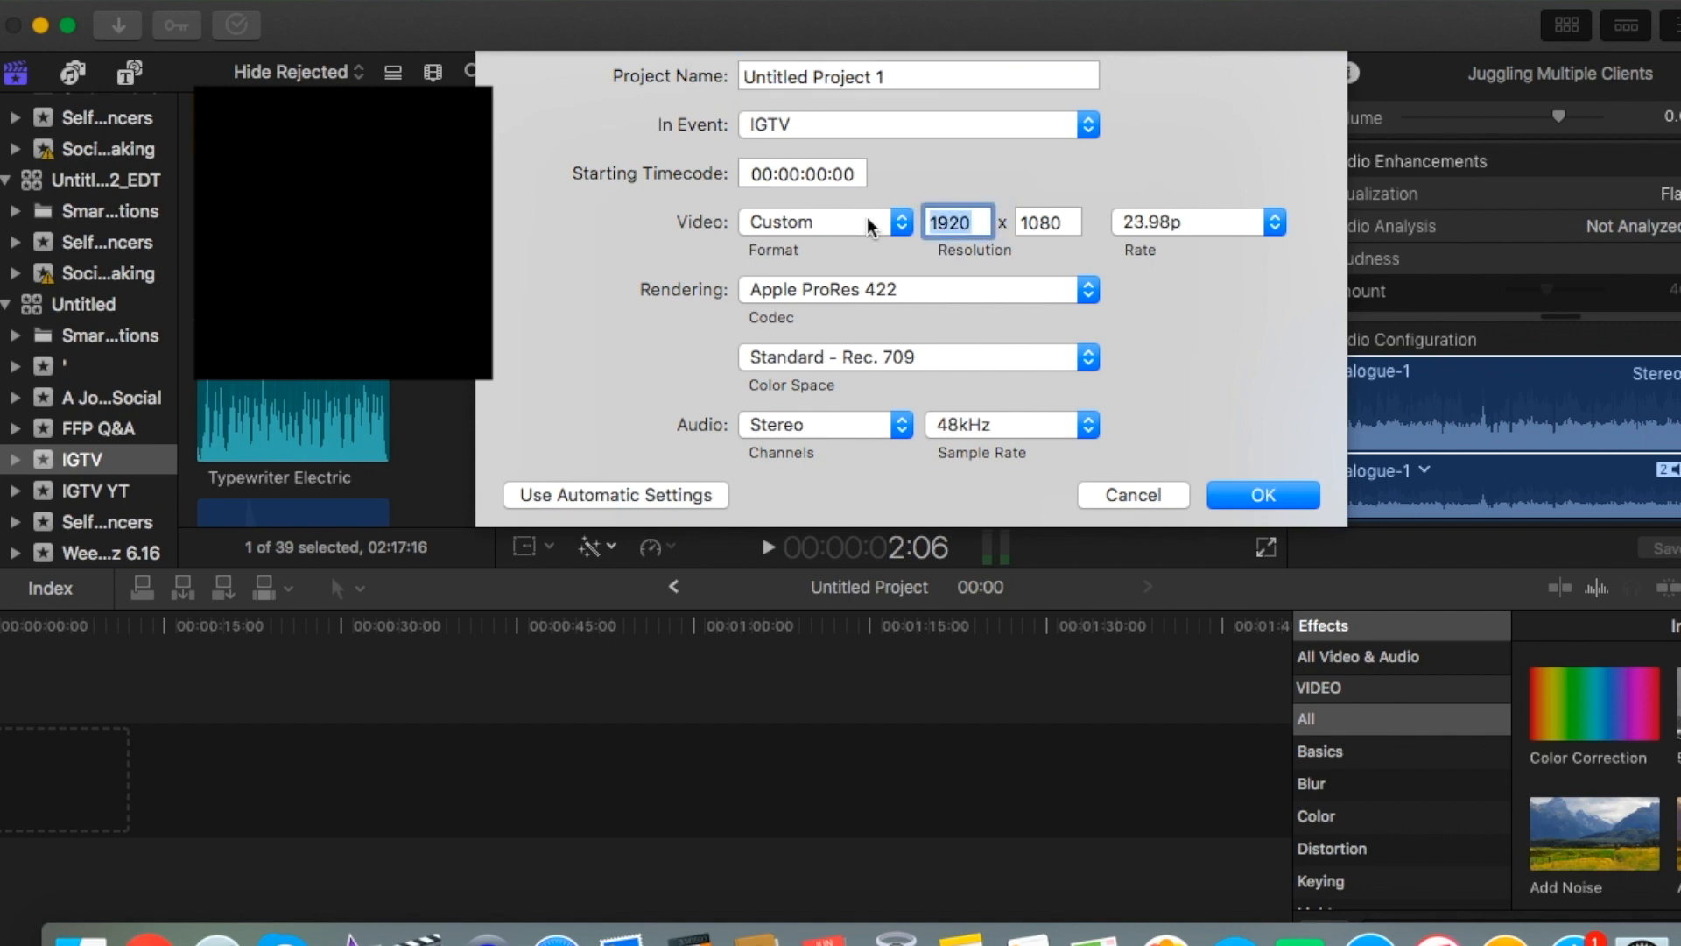
pyautogui.write('10')
pyautogui.press('Tab')
pyautogui.write('1920')
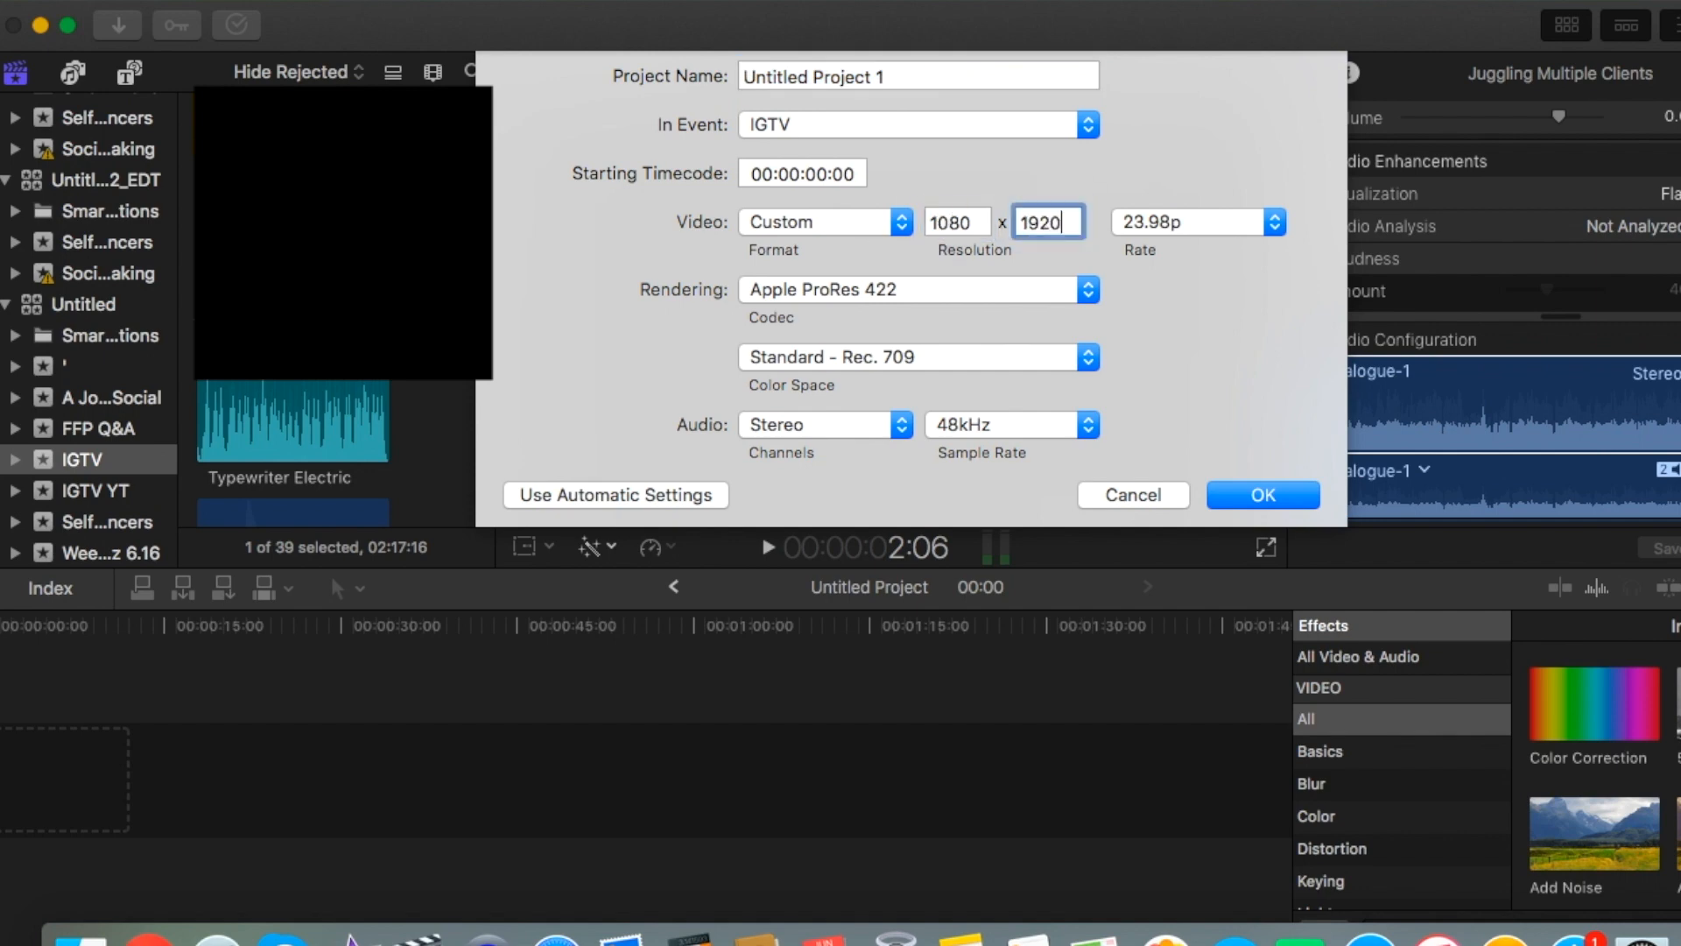
pyautogui.click(1270, 492)
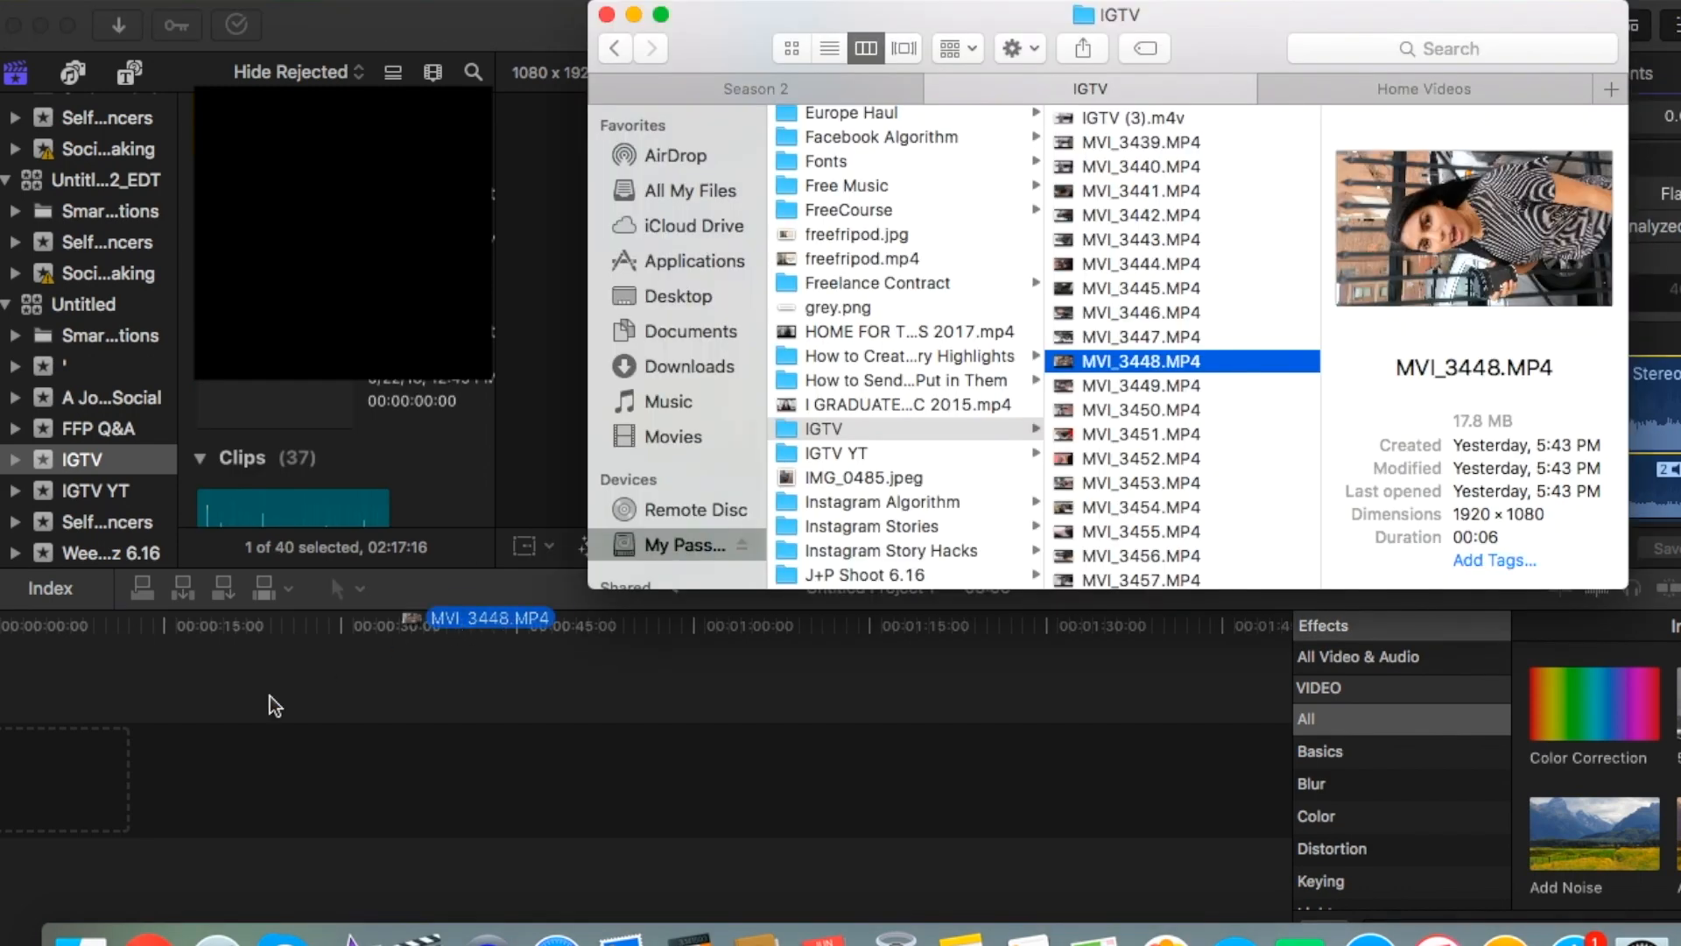
# Add the clips MVI_3448 and MVI_3451 from the IGTV folder in Finder to the new project's timeline, one after the other.
pyautogui.moveTo(270, 696); pyautogui.dragTo(175, 773)
pyautogui.click(1159, 411)
pyautogui.click(1159, 426)
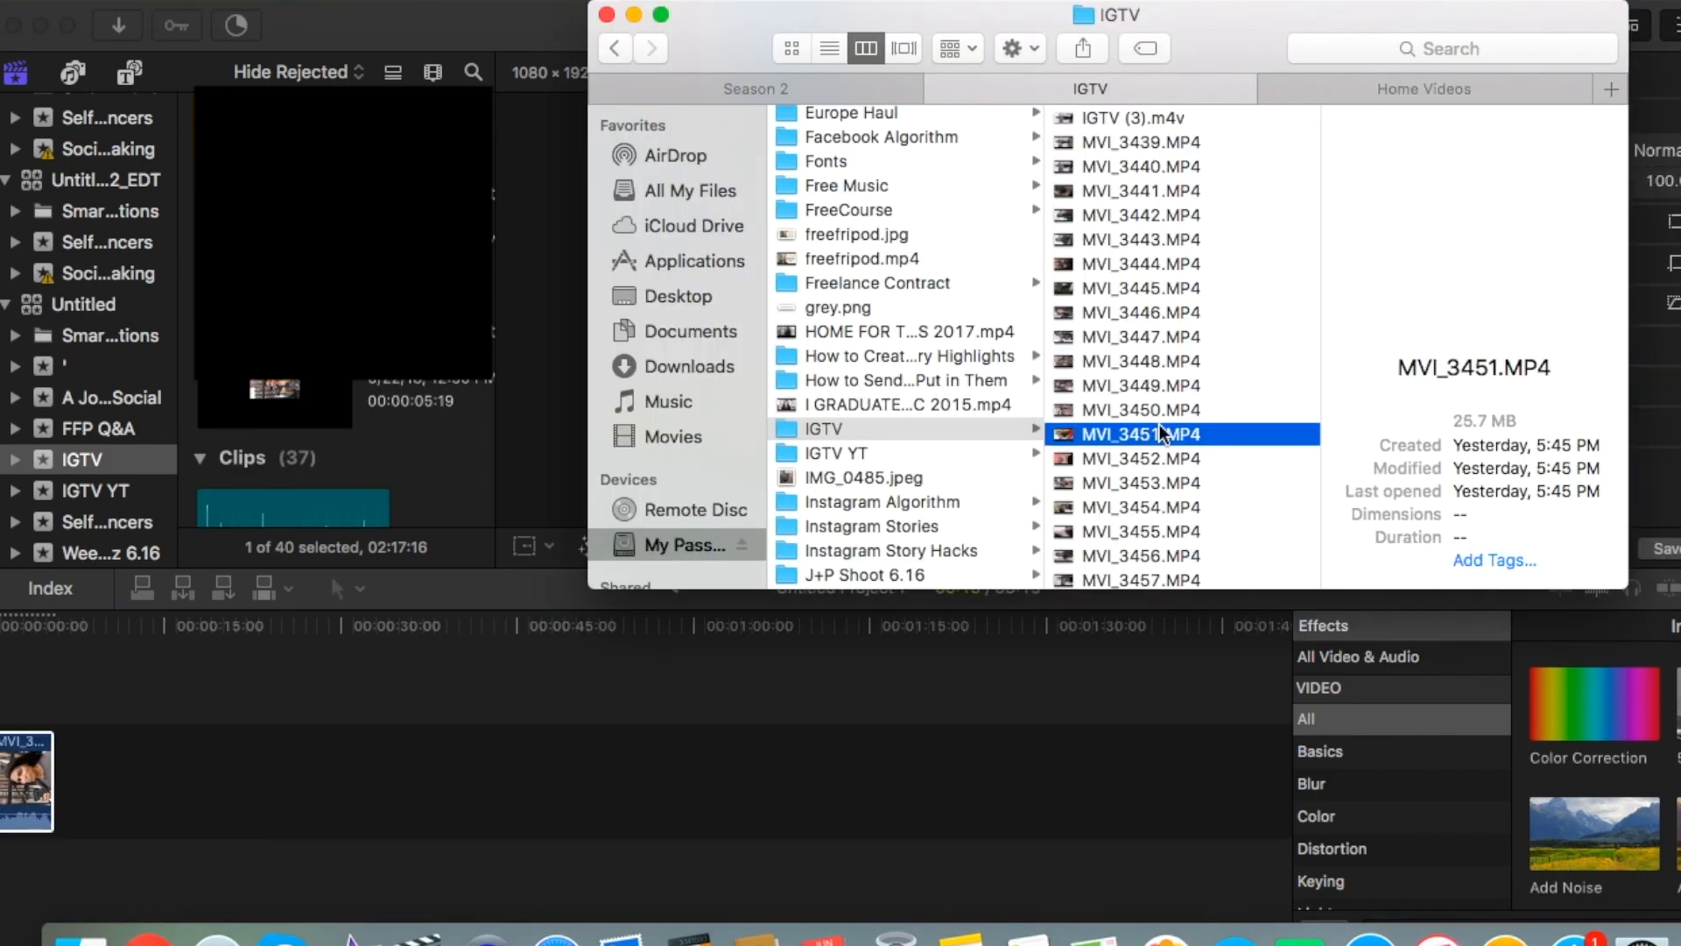
pyautogui.moveTo(1156, 429); pyautogui.dragTo(77, 779)
pyautogui.click(26, 686)
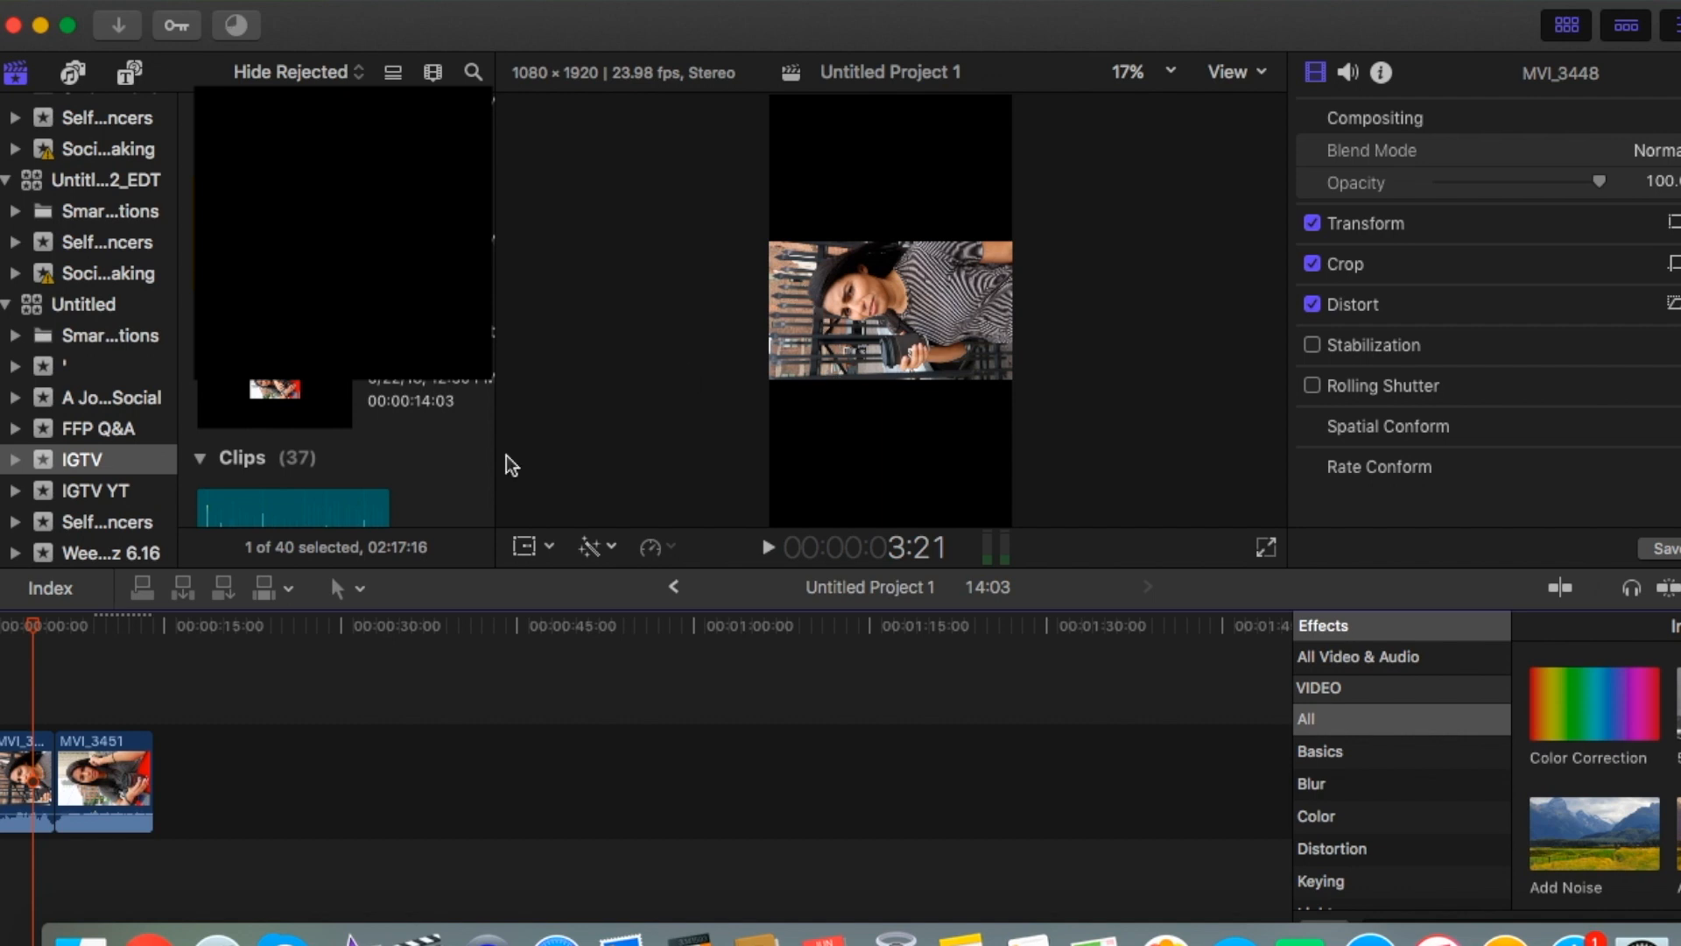
# Transform the MVI_3448 clip by rotating it upright and scaling it to about 177% so it fills the vertical frame.
pyautogui.click(11, 707)
pyautogui.click(21, 750)
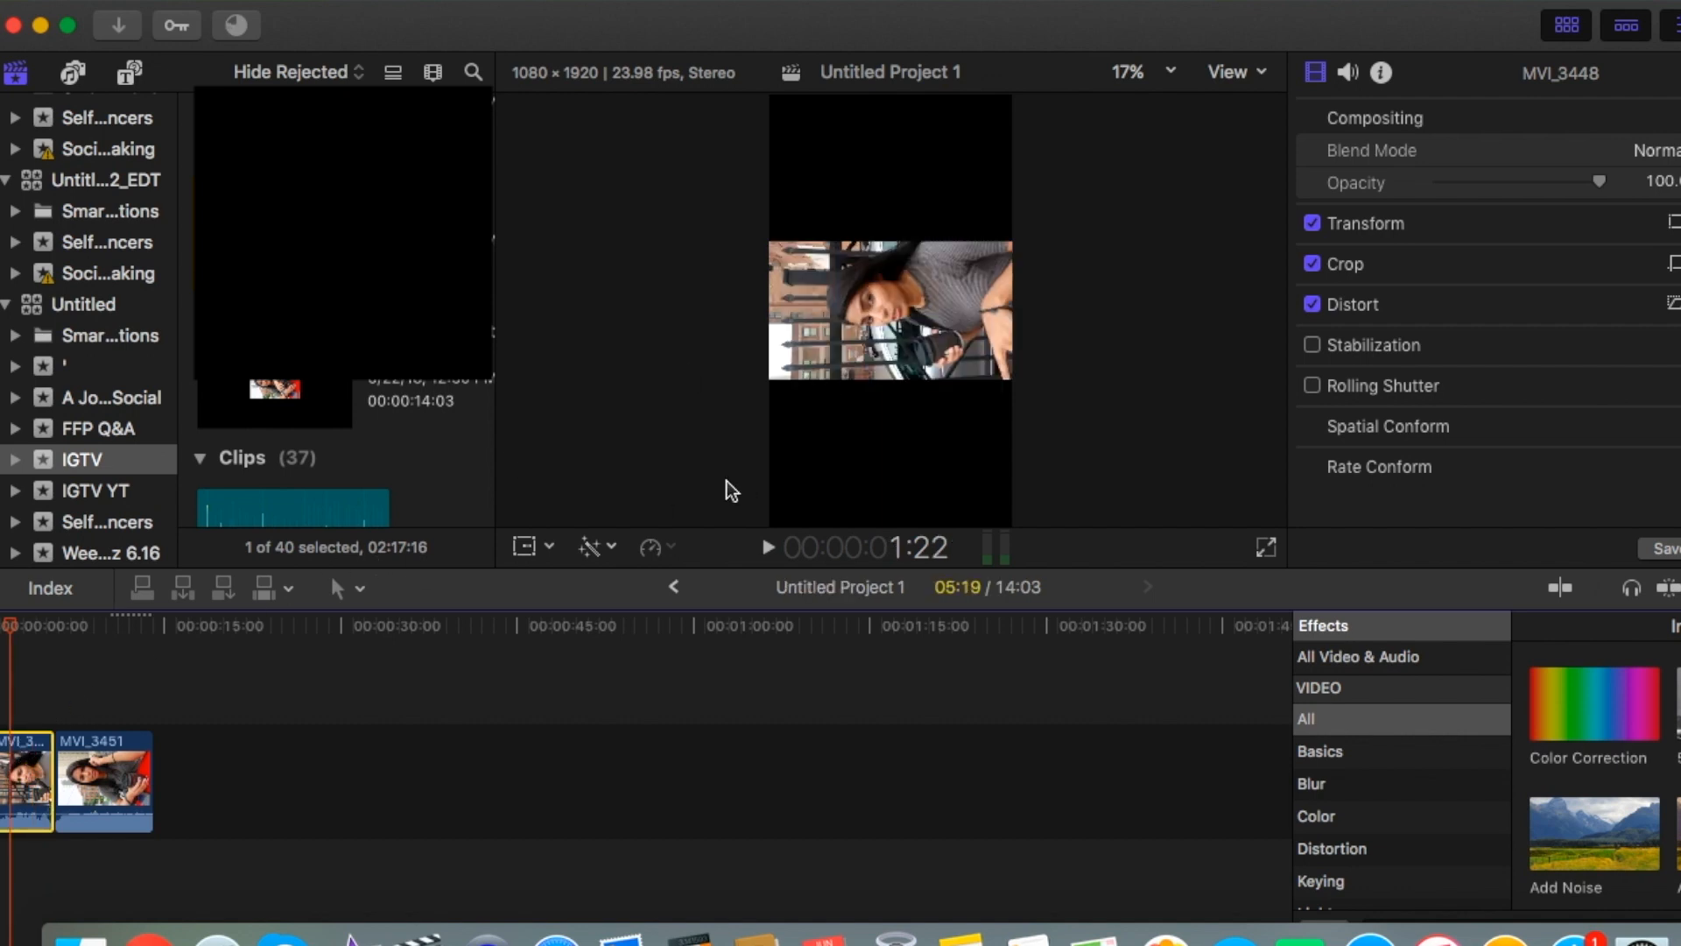
pyautogui.click(546, 549)
pyautogui.click(574, 582)
pyautogui.moveTo(946, 310); pyautogui.dragTo(890, 390)
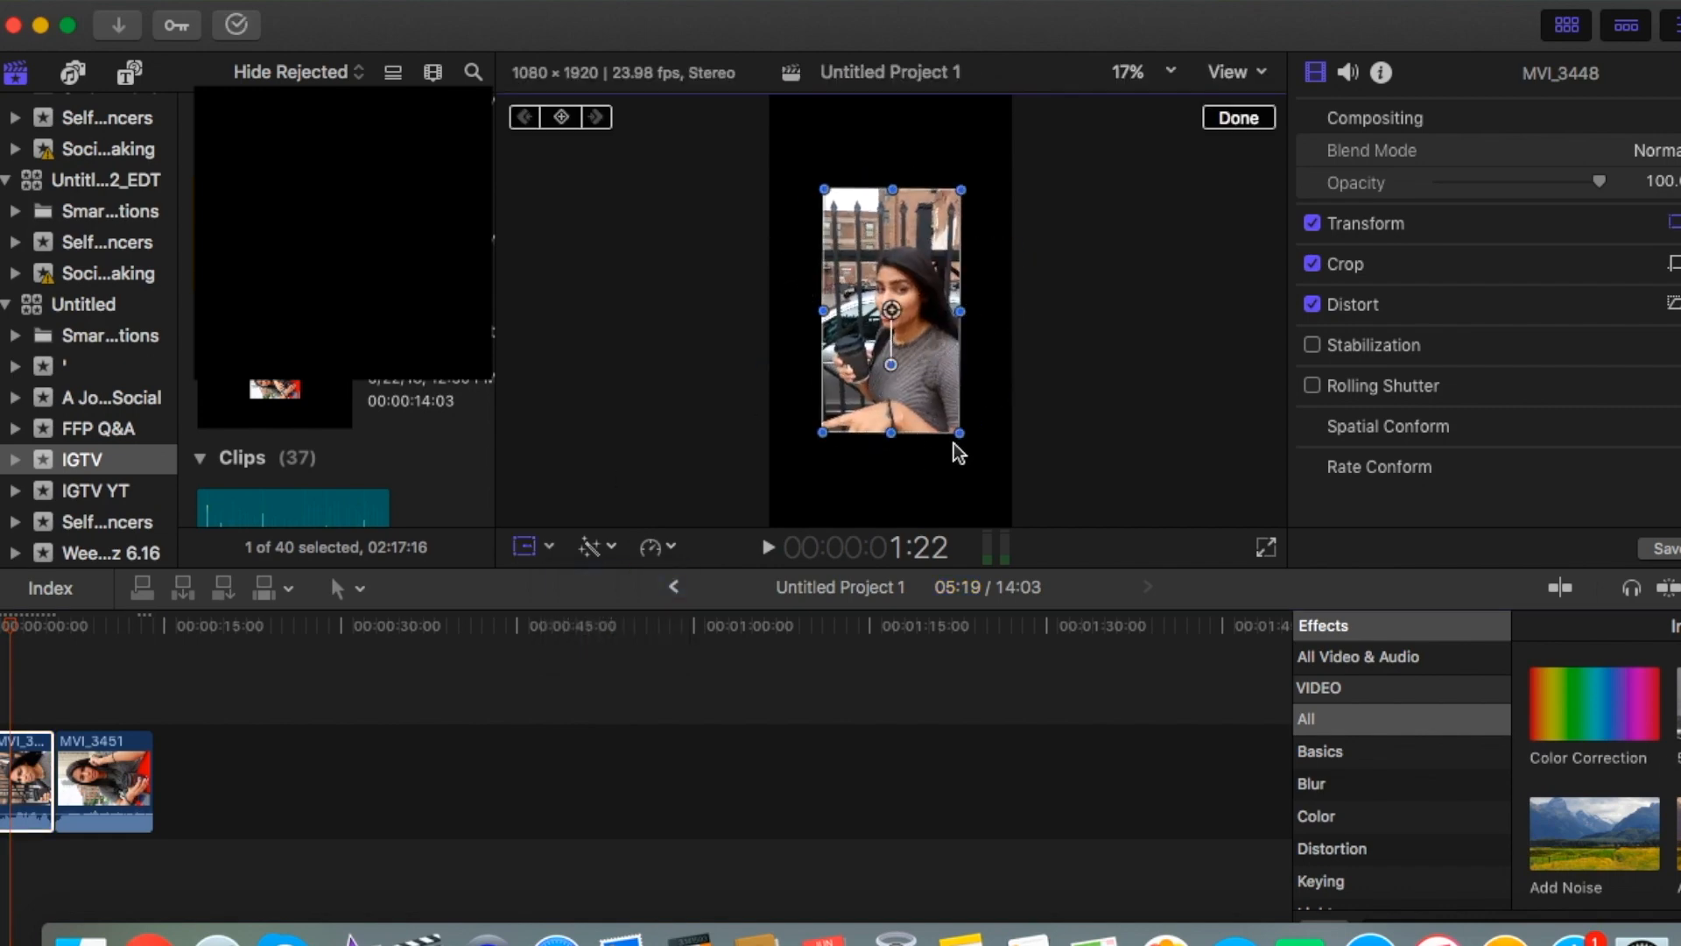
pyautogui.moveTo(960, 433); pyautogui.dragTo(979, 530)
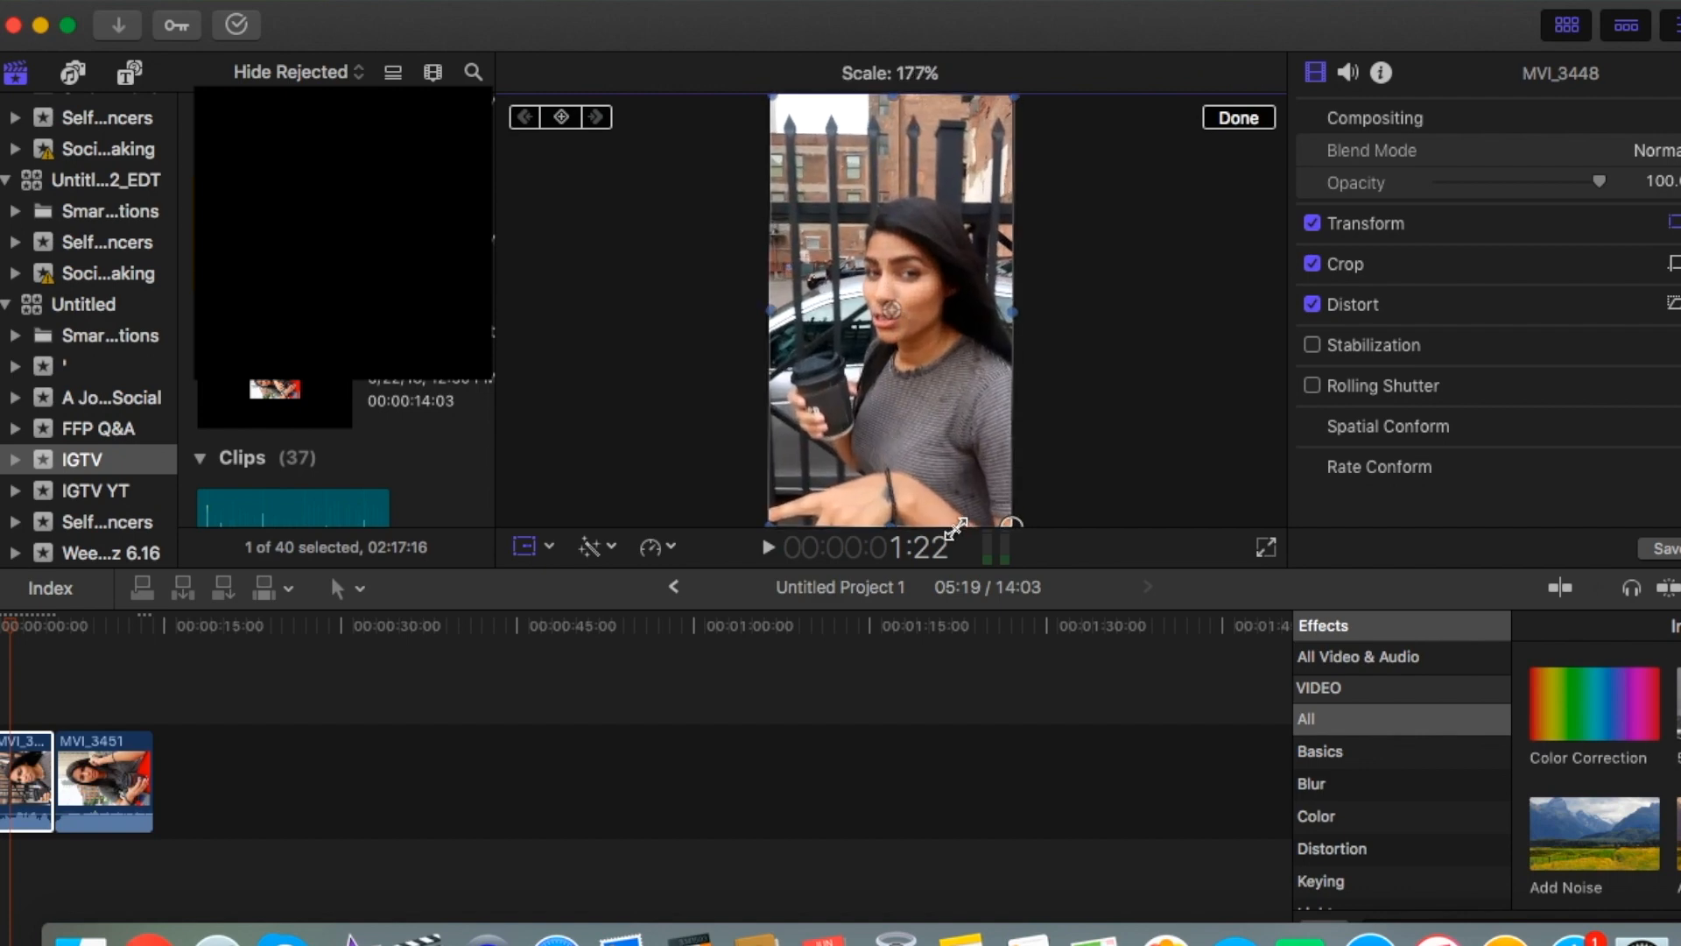
# Copy the MVI_3448 clip and paste its Rotation and Scale attributes onto the MVI_3451 clip.
pyautogui.click(70, 780)
pyautogui.click(21, 779)
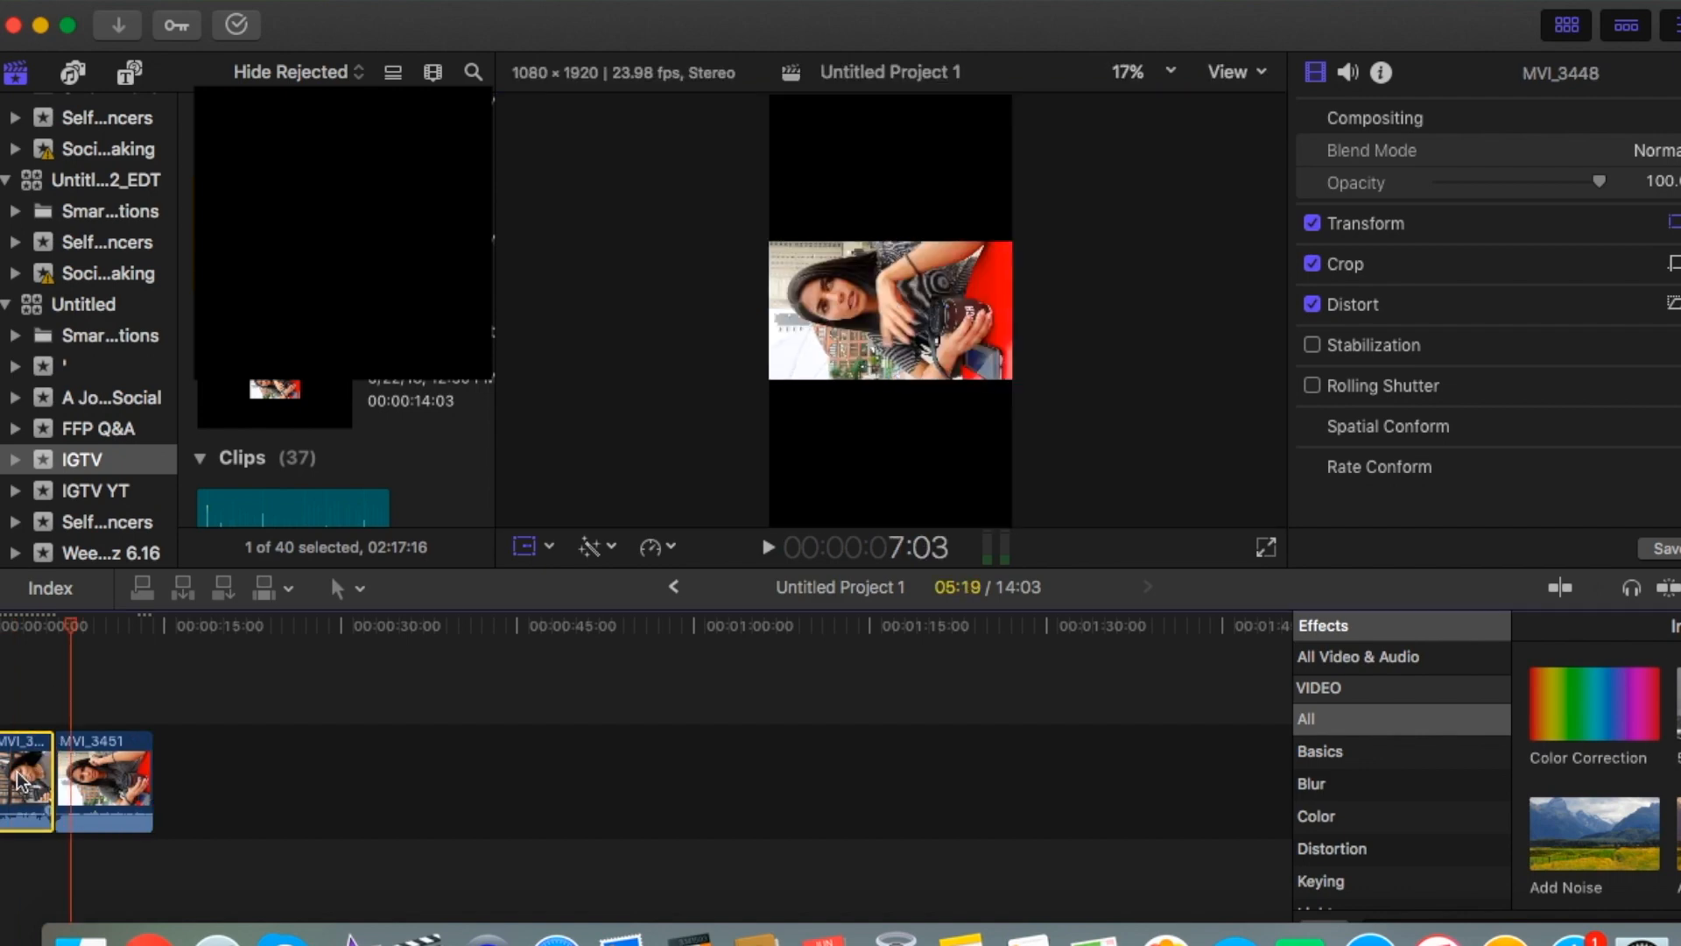
pyautogui.press('super+c')
pyautogui.click(122, 788)
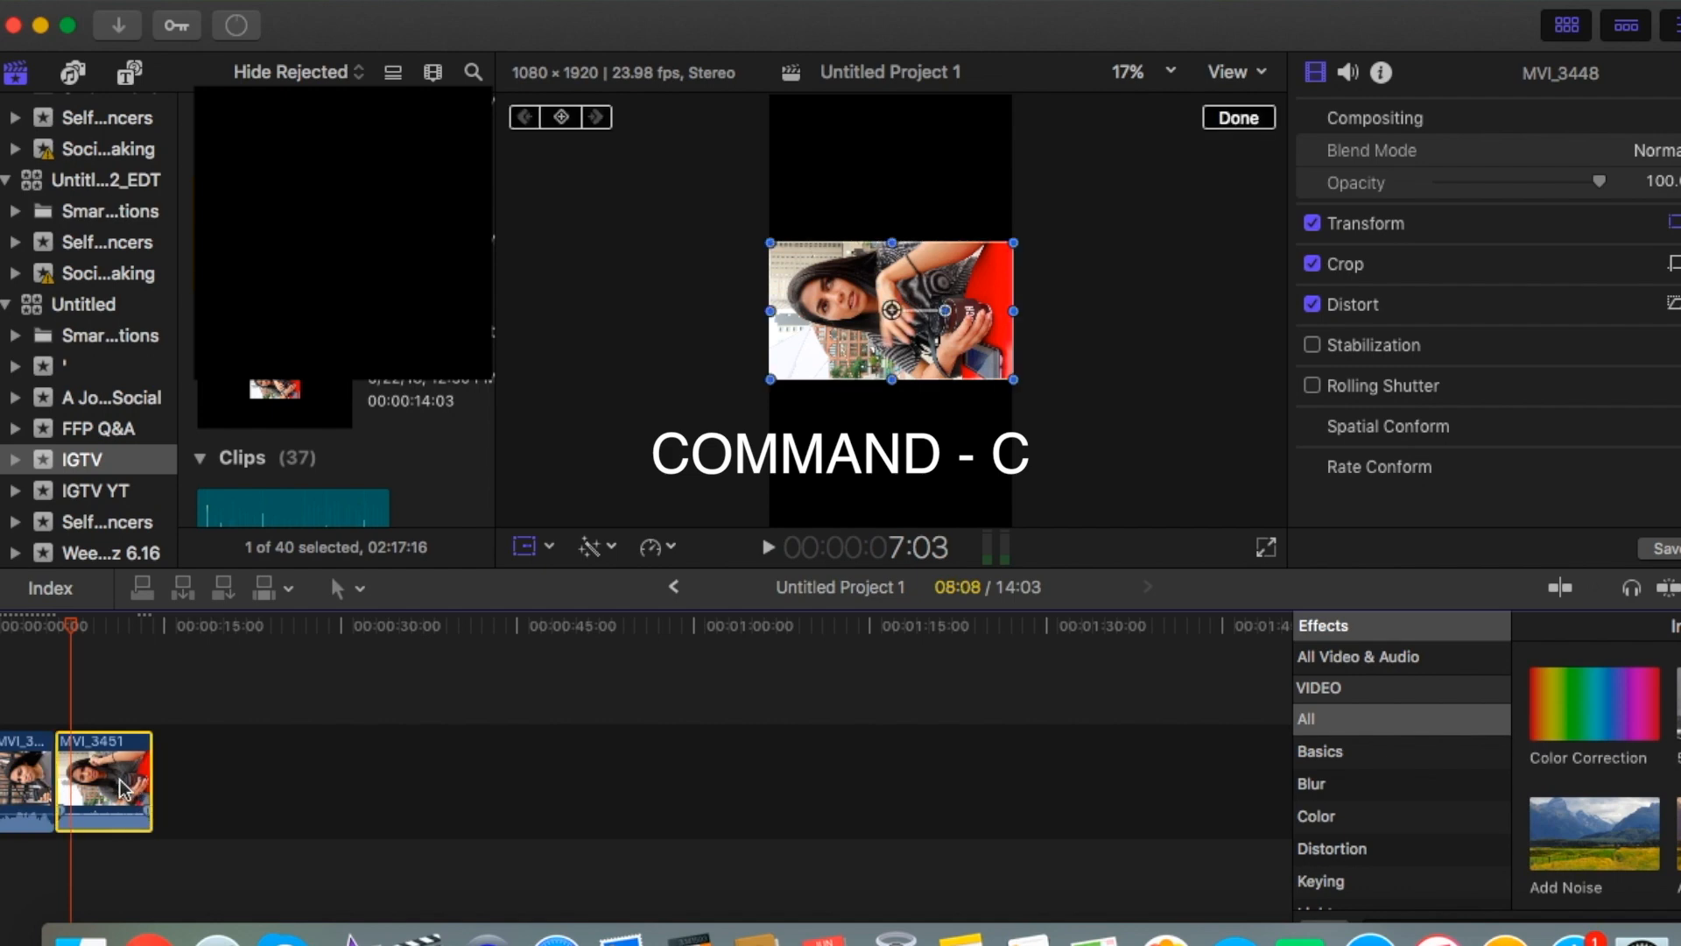
pyautogui.press('super+shift+v')
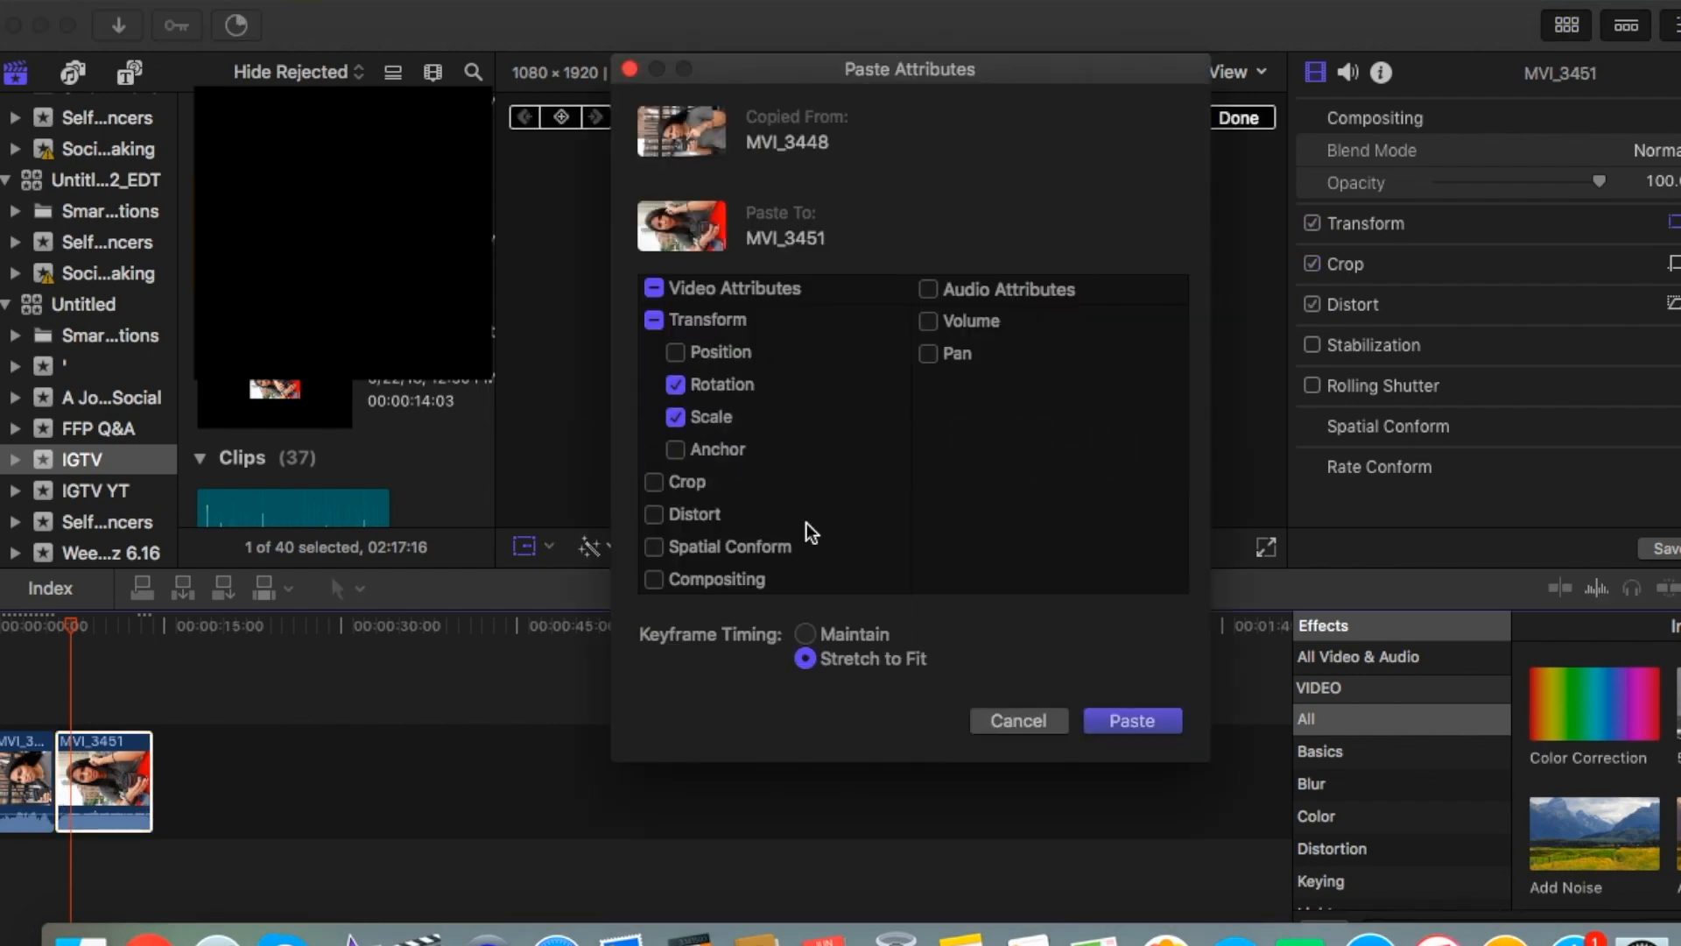
pyautogui.click(1129, 720)
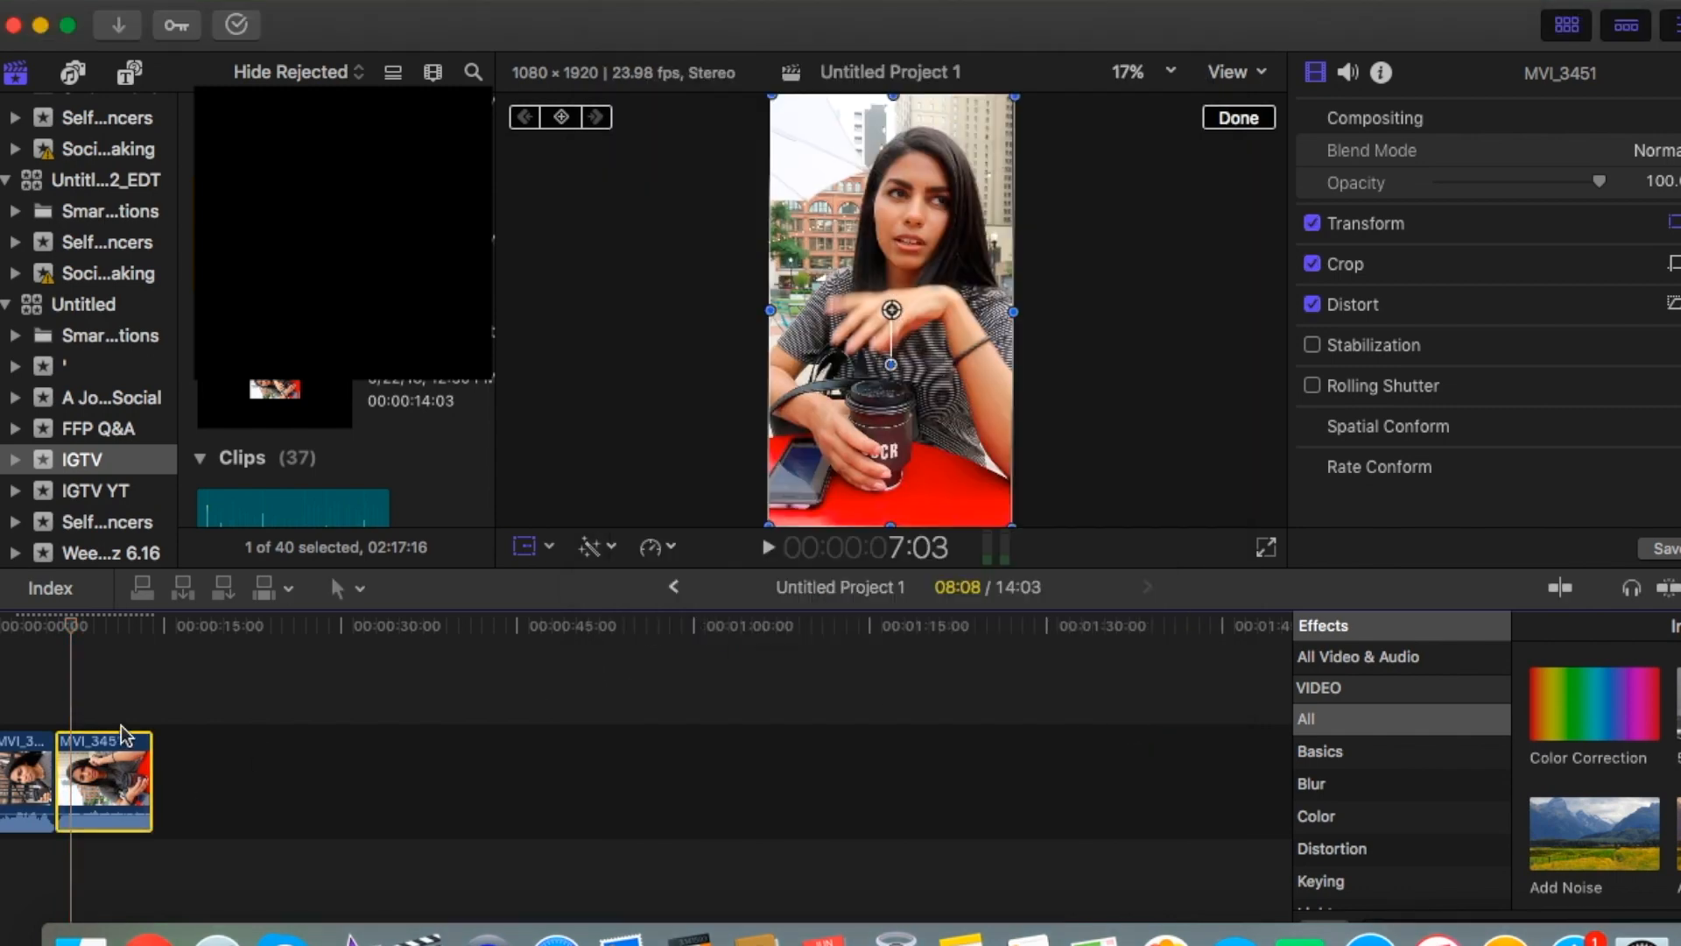
# Play back the start of the timeline to check the vertical framing of the first clip.
pyautogui.click(18, 687)
pyautogui.press('space')
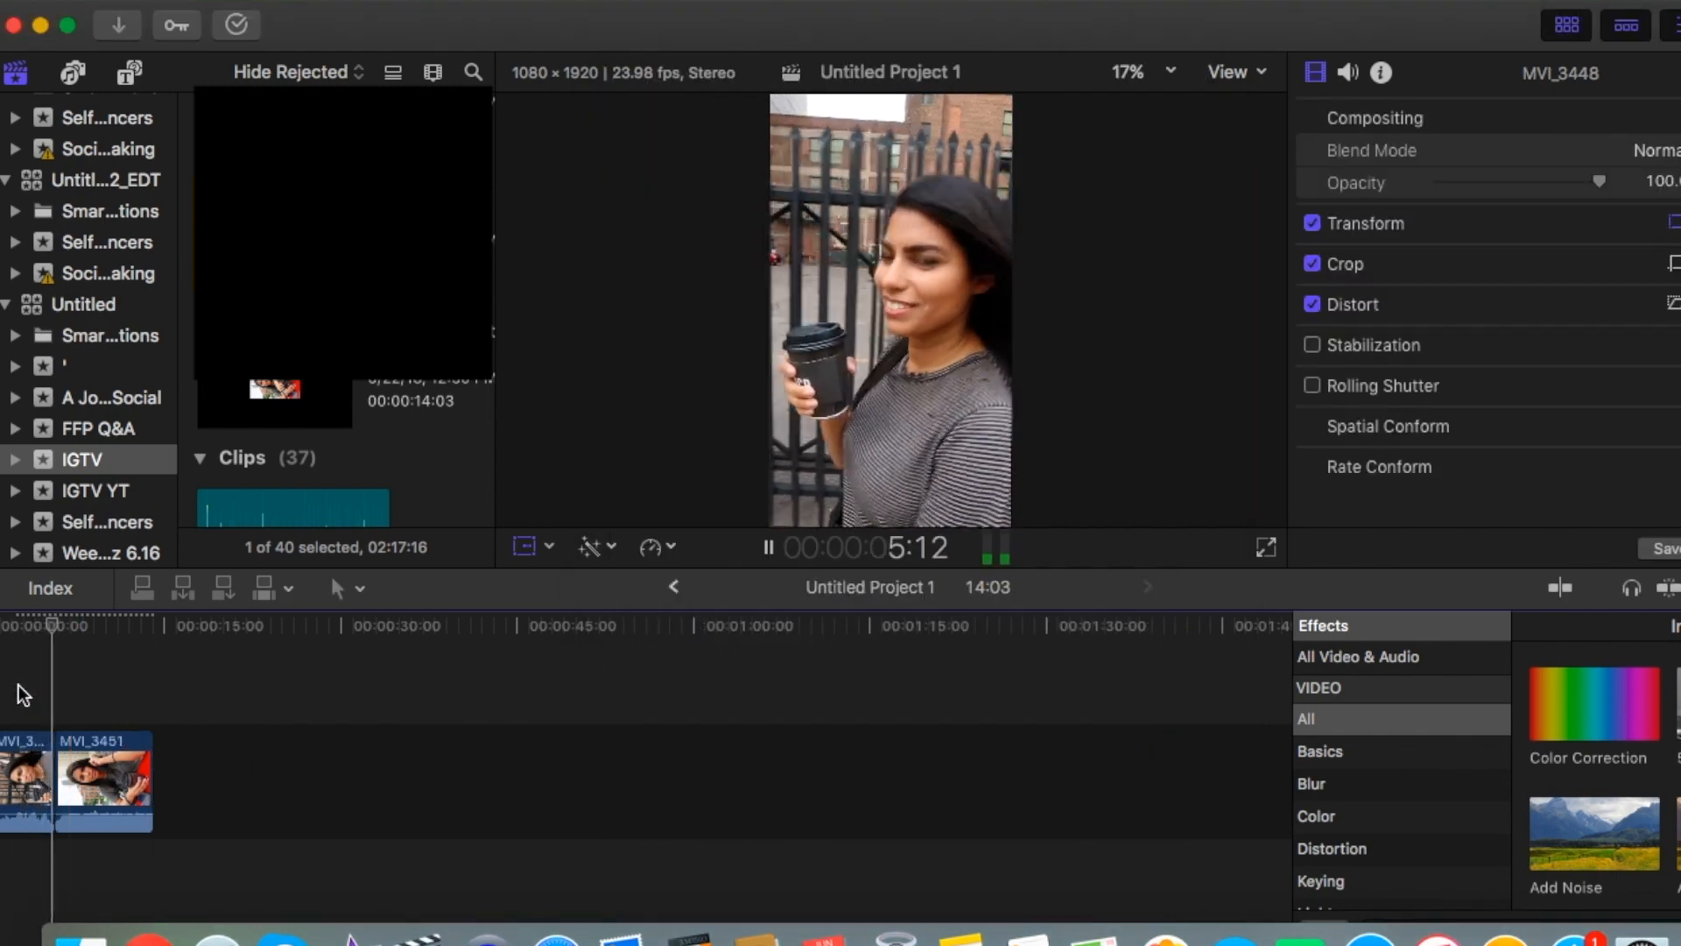
pyautogui.press('space')
pyautogui.hotkey('shift', 't')
# Share the project with the Apple Devices 4K preset.
pyautogui.click(1671, 24)
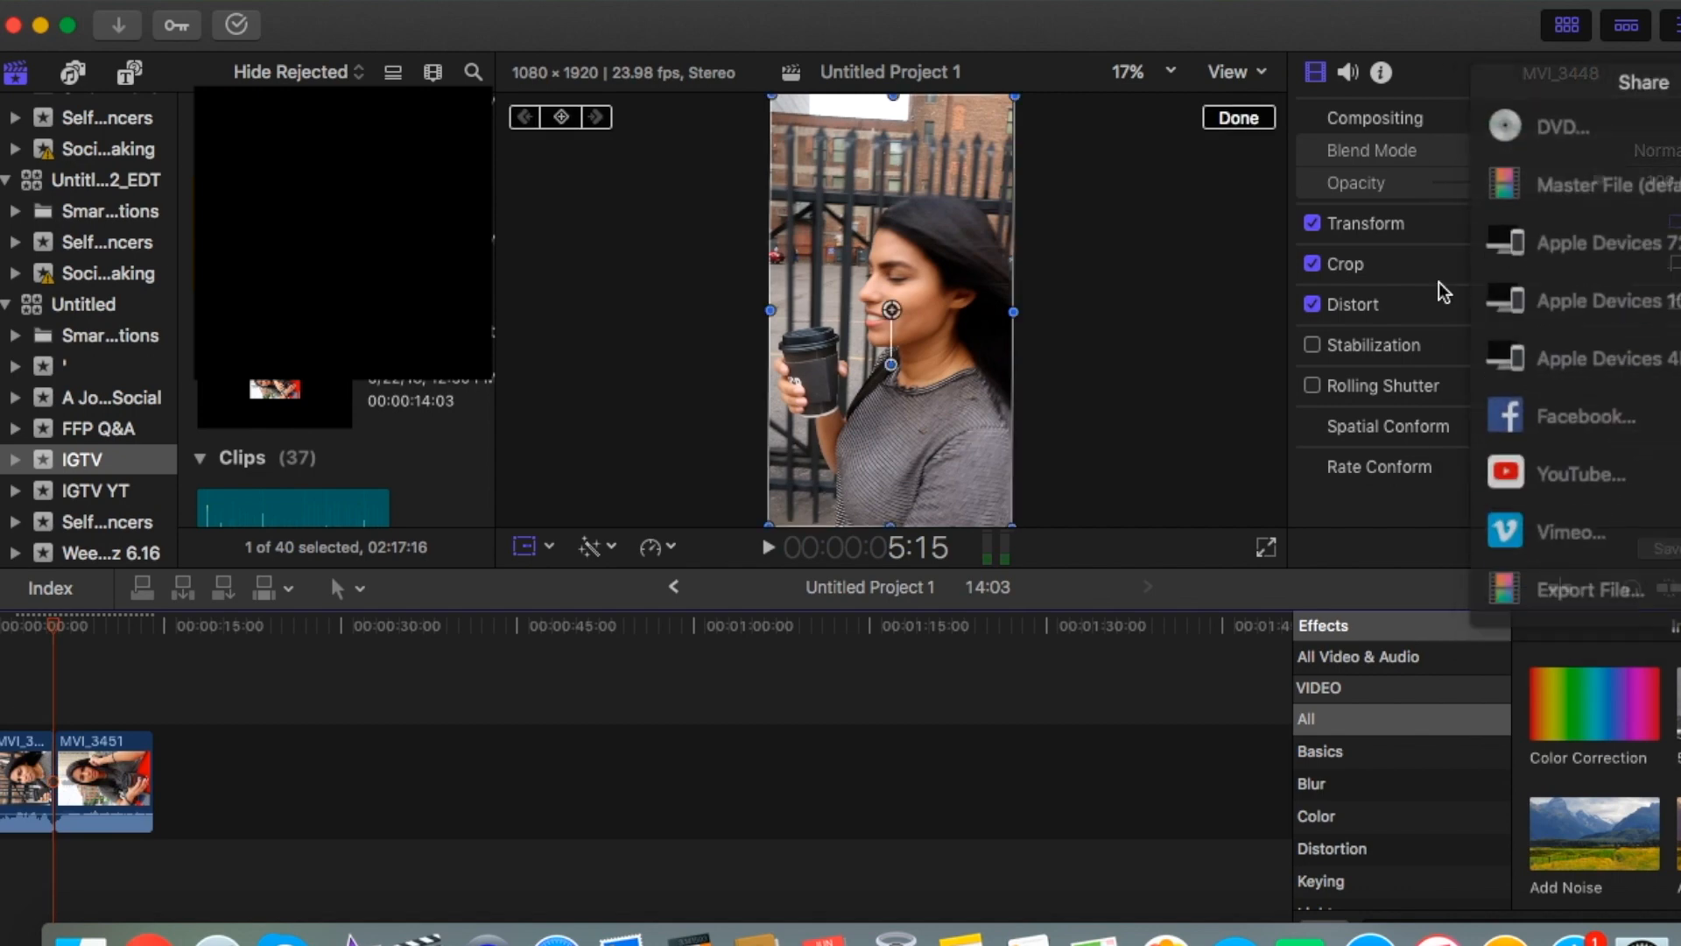
pyautogui.click(1590, 342)
pyautogui.press('Return')
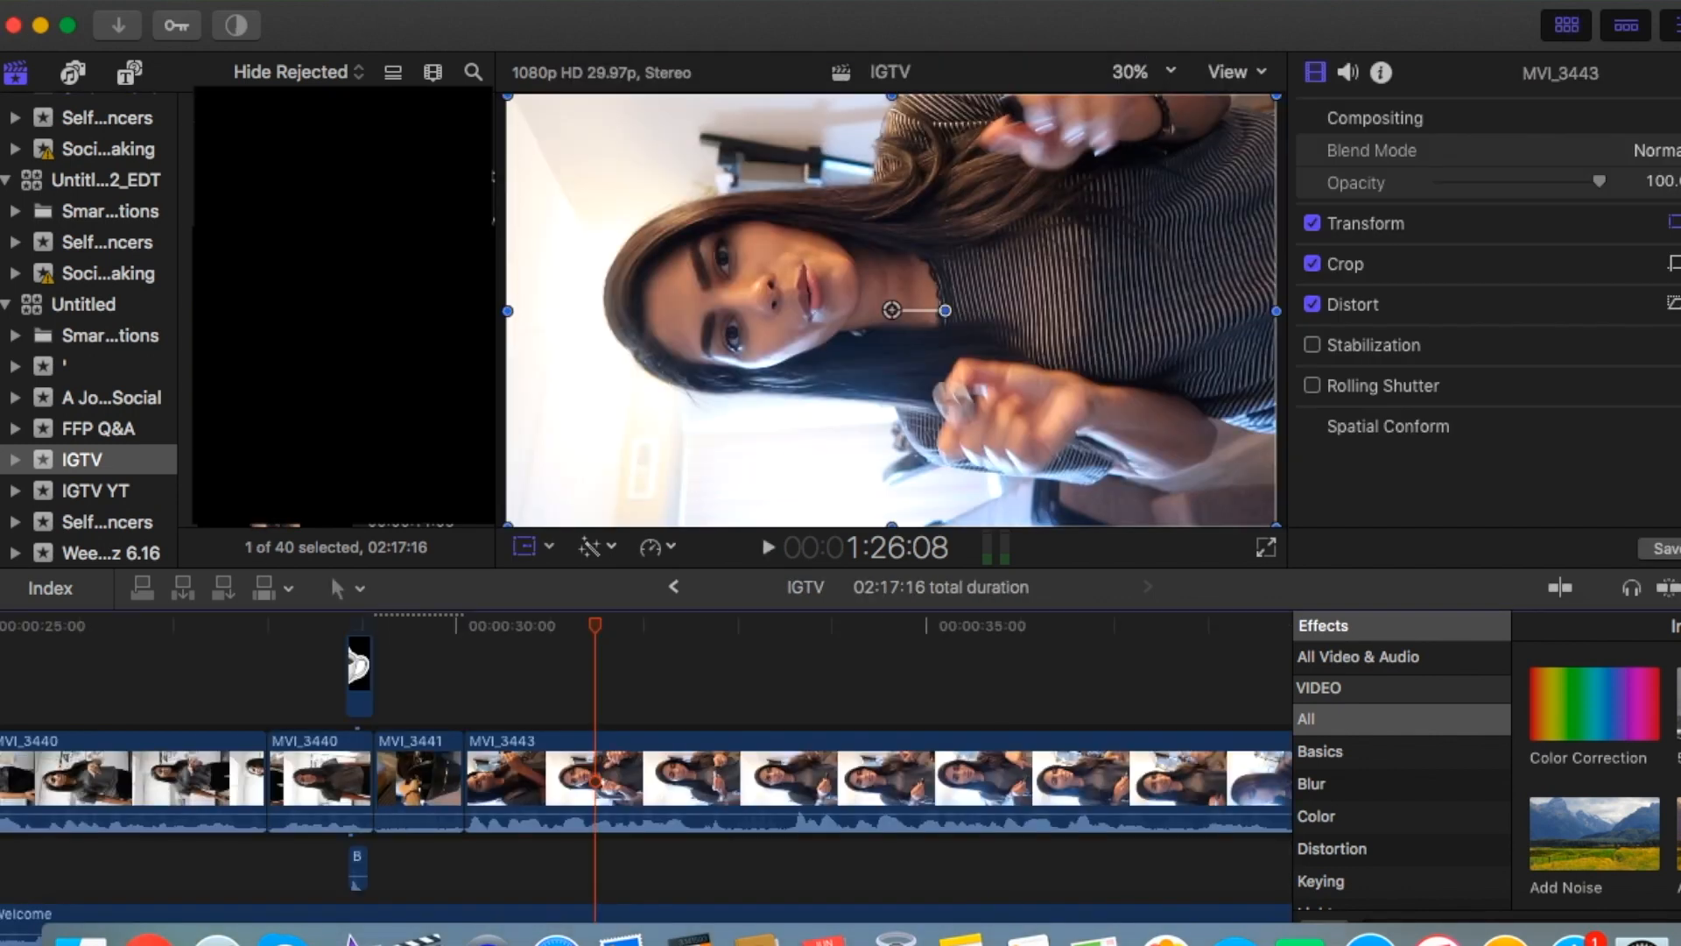
# Look through the sideways MVI_3440 clips and neighbouring footage in the landscape IGTV project's timeline.
pyautogui.click(180, 735)
pyautogui.click(159, 690)
pyautogui.hscroll(-10, 160, 690)
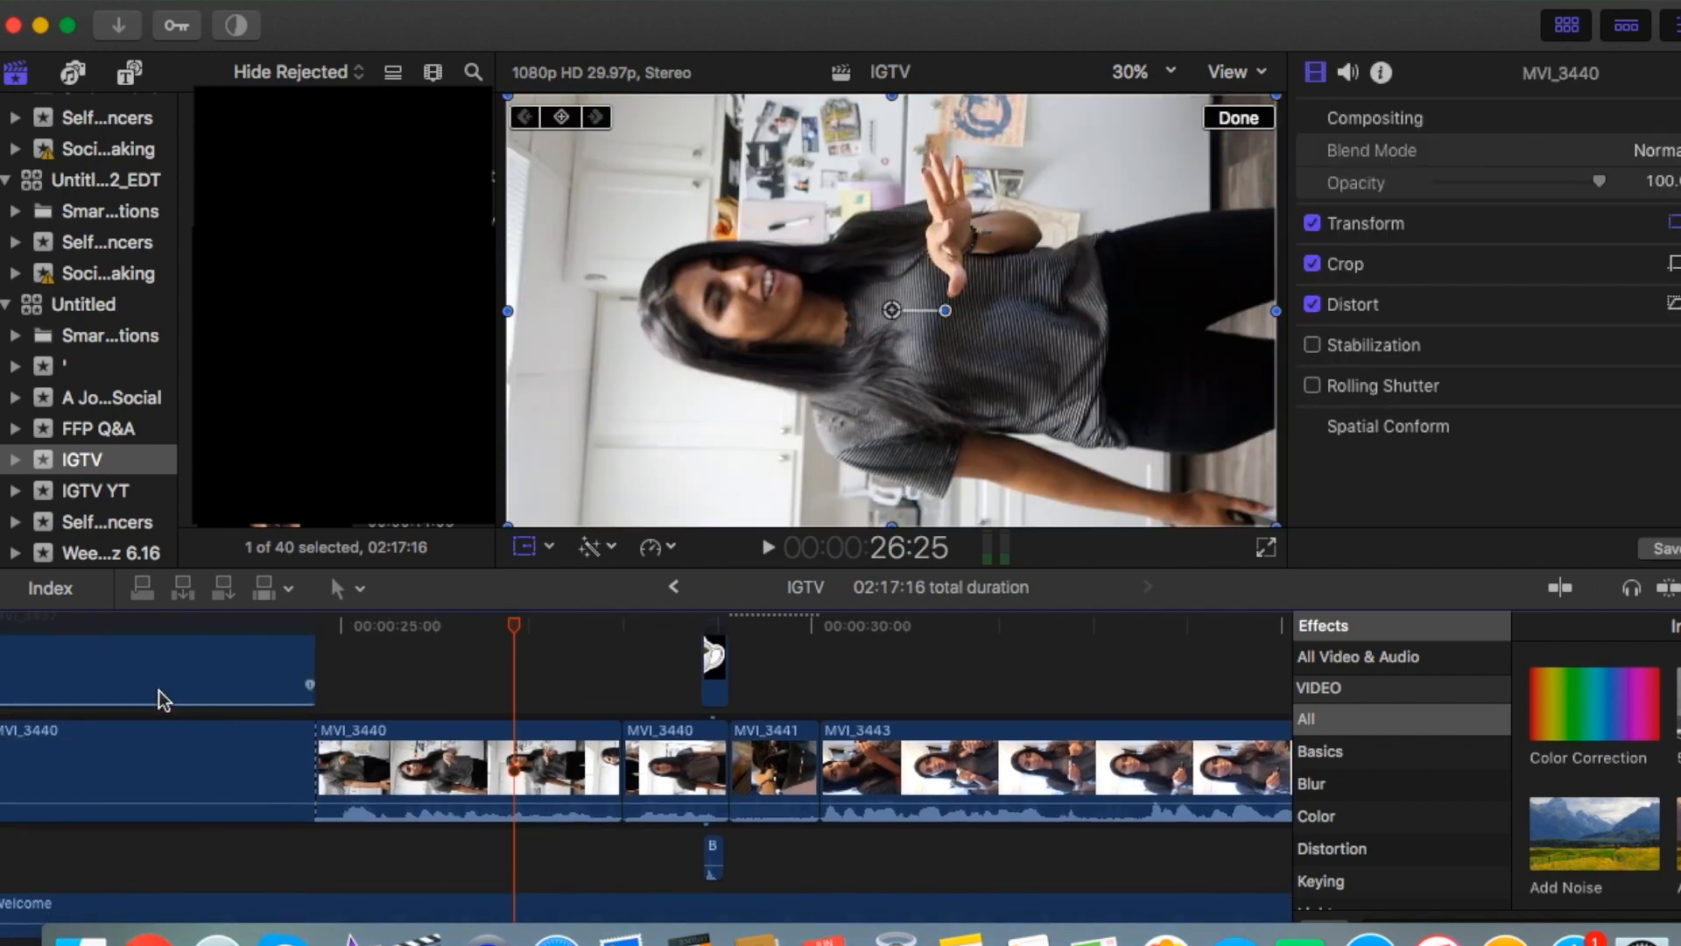
pyautogui.click(160, 690)
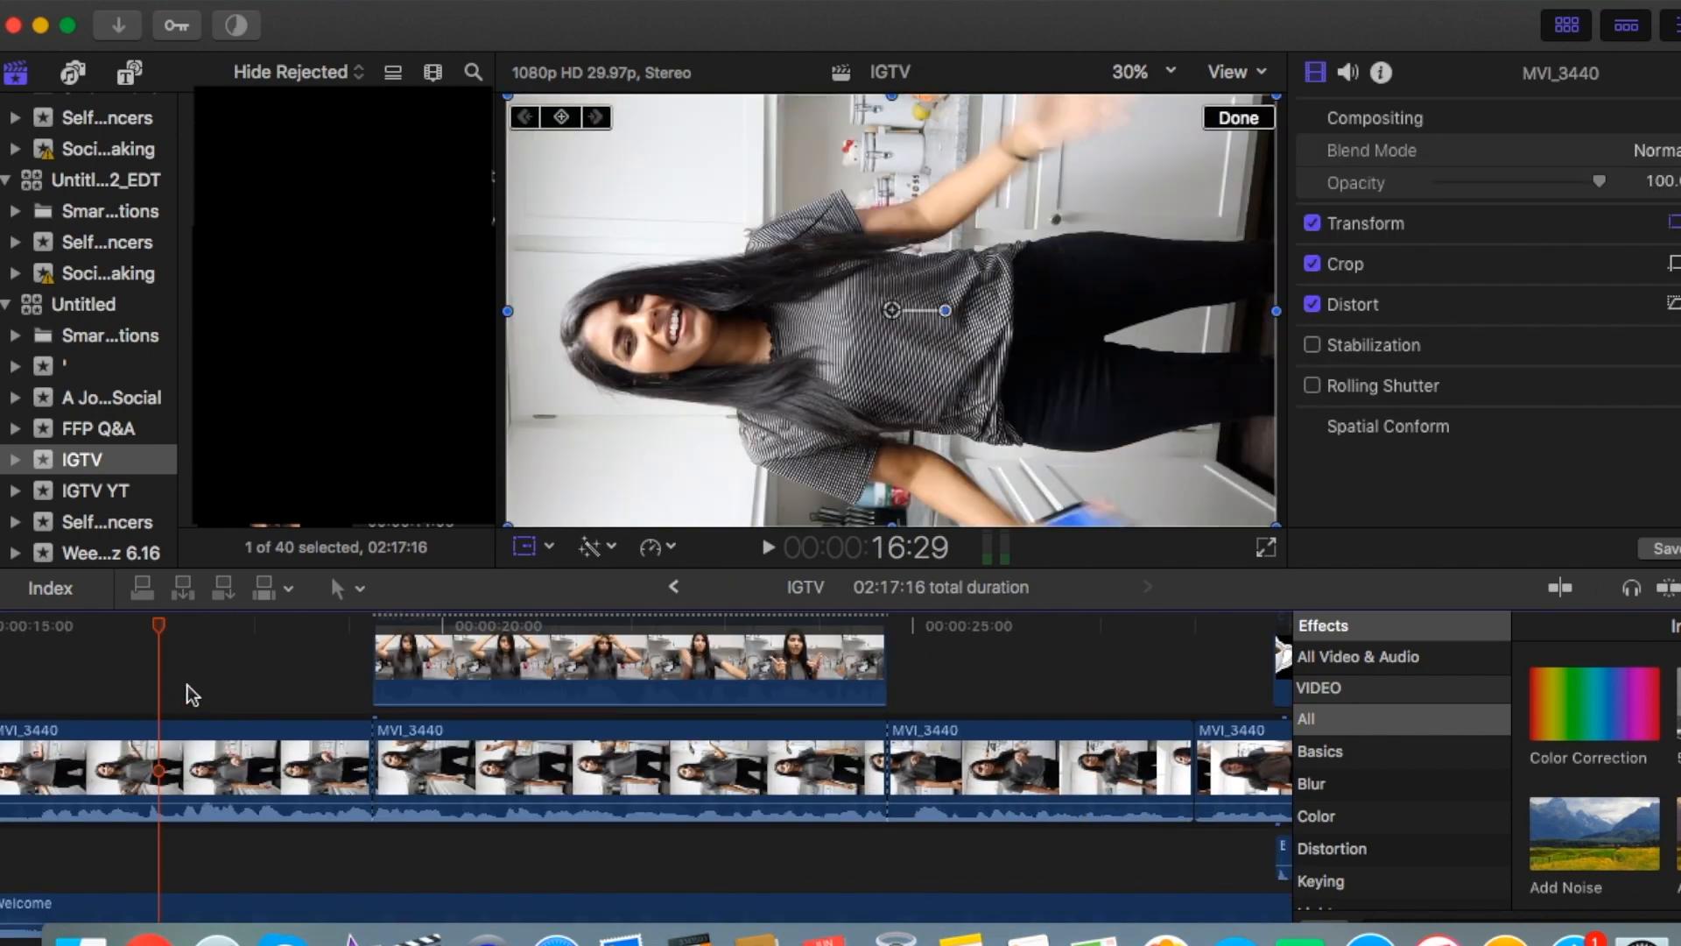
pyautogui.hscroll(10, 187, 687)
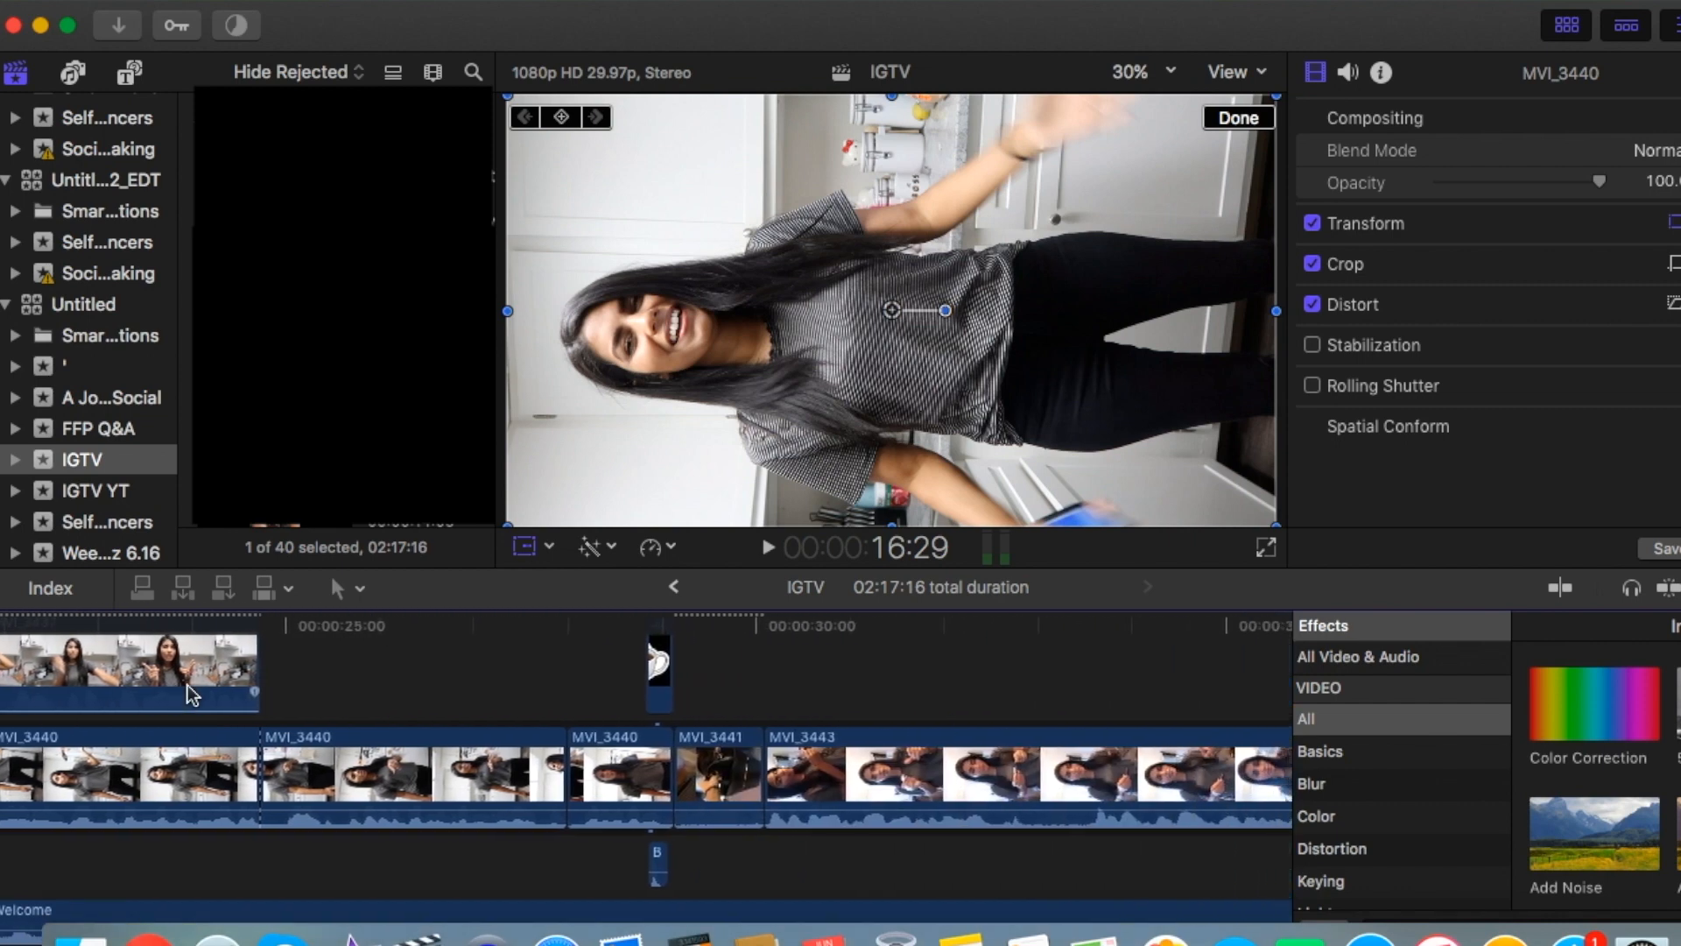
pyautogui.hscroll(4, 187, 685)
pyautogui.click(268, 638)
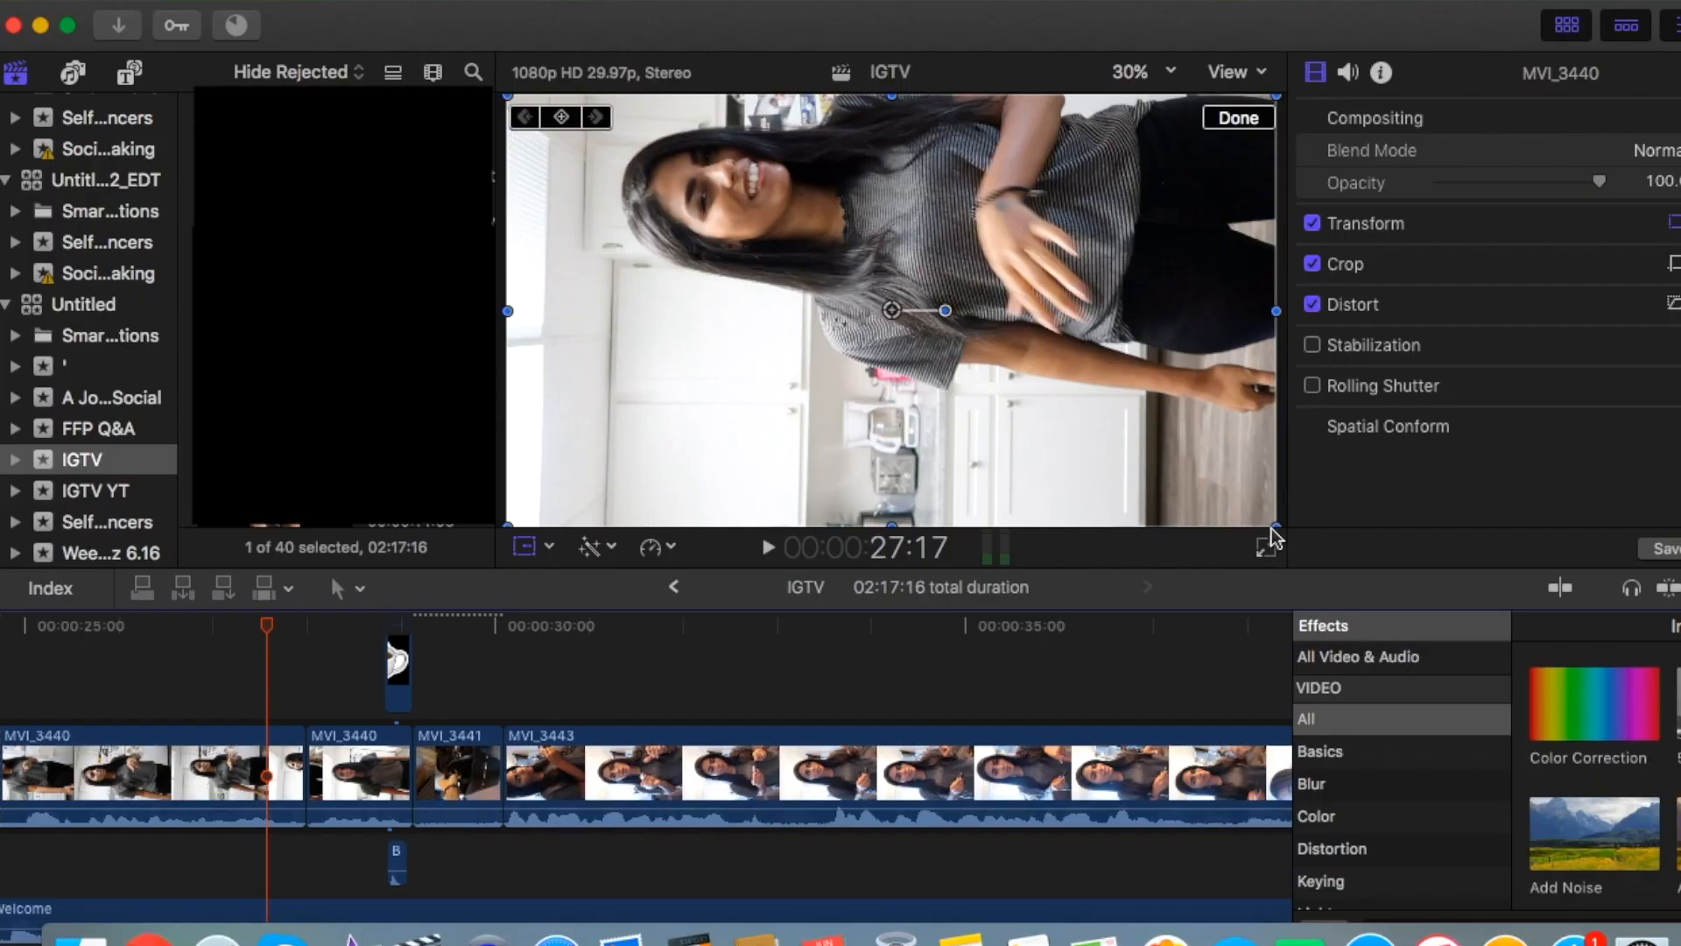
pyautogui.moveTo(1271, 528); pyautogui.dragTo(1033, 391)
pyautogui.moveTo(946, 310); pyautogui.dragTo(990, 533)
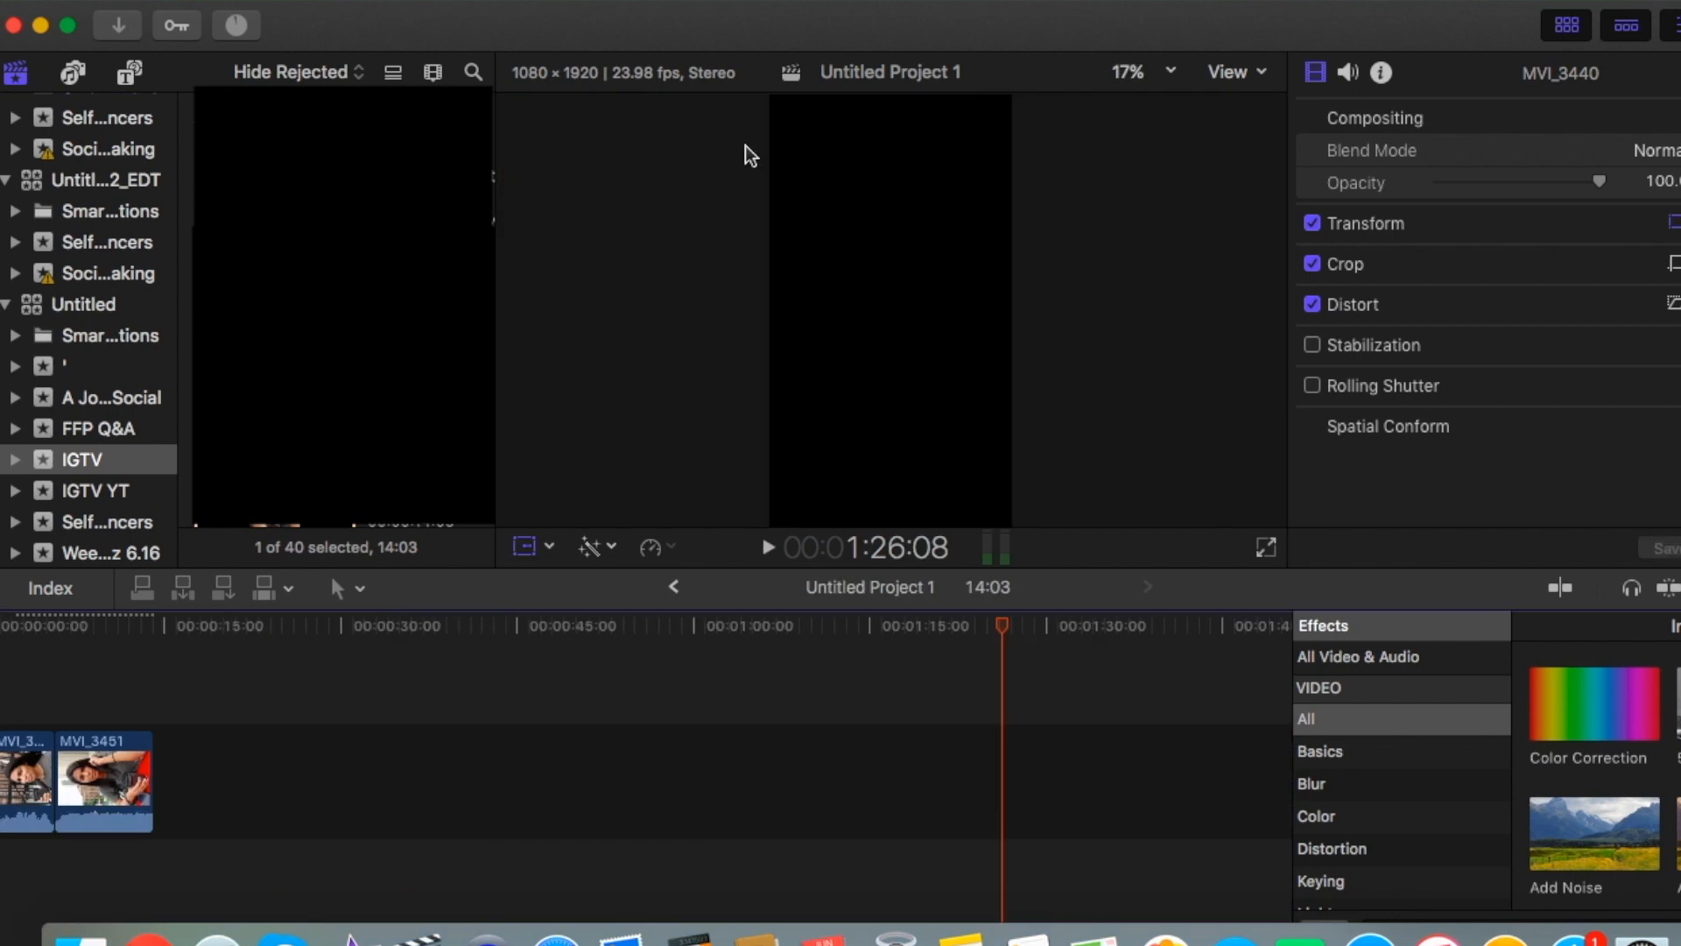
# Preview the exported file Untitled Project 1.m4v in Finder's Home Videos folder and return to the Untitled Project 1 timeline.
pyautogui.click(54, 683)
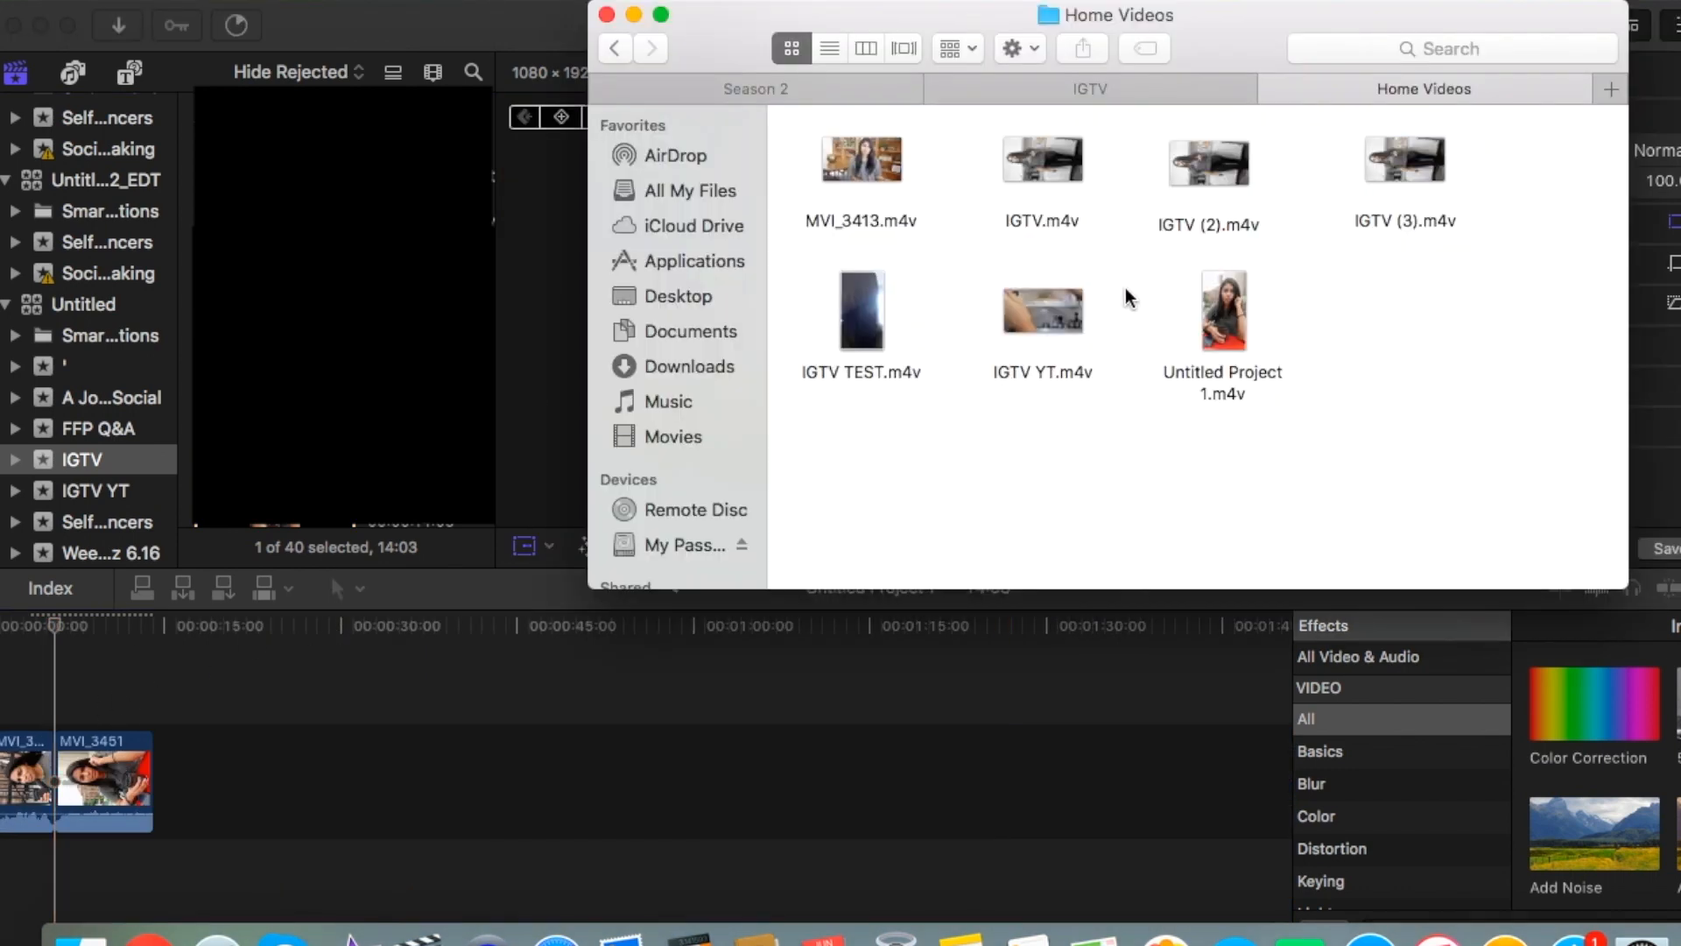
pyautogui.click(1204, 271)
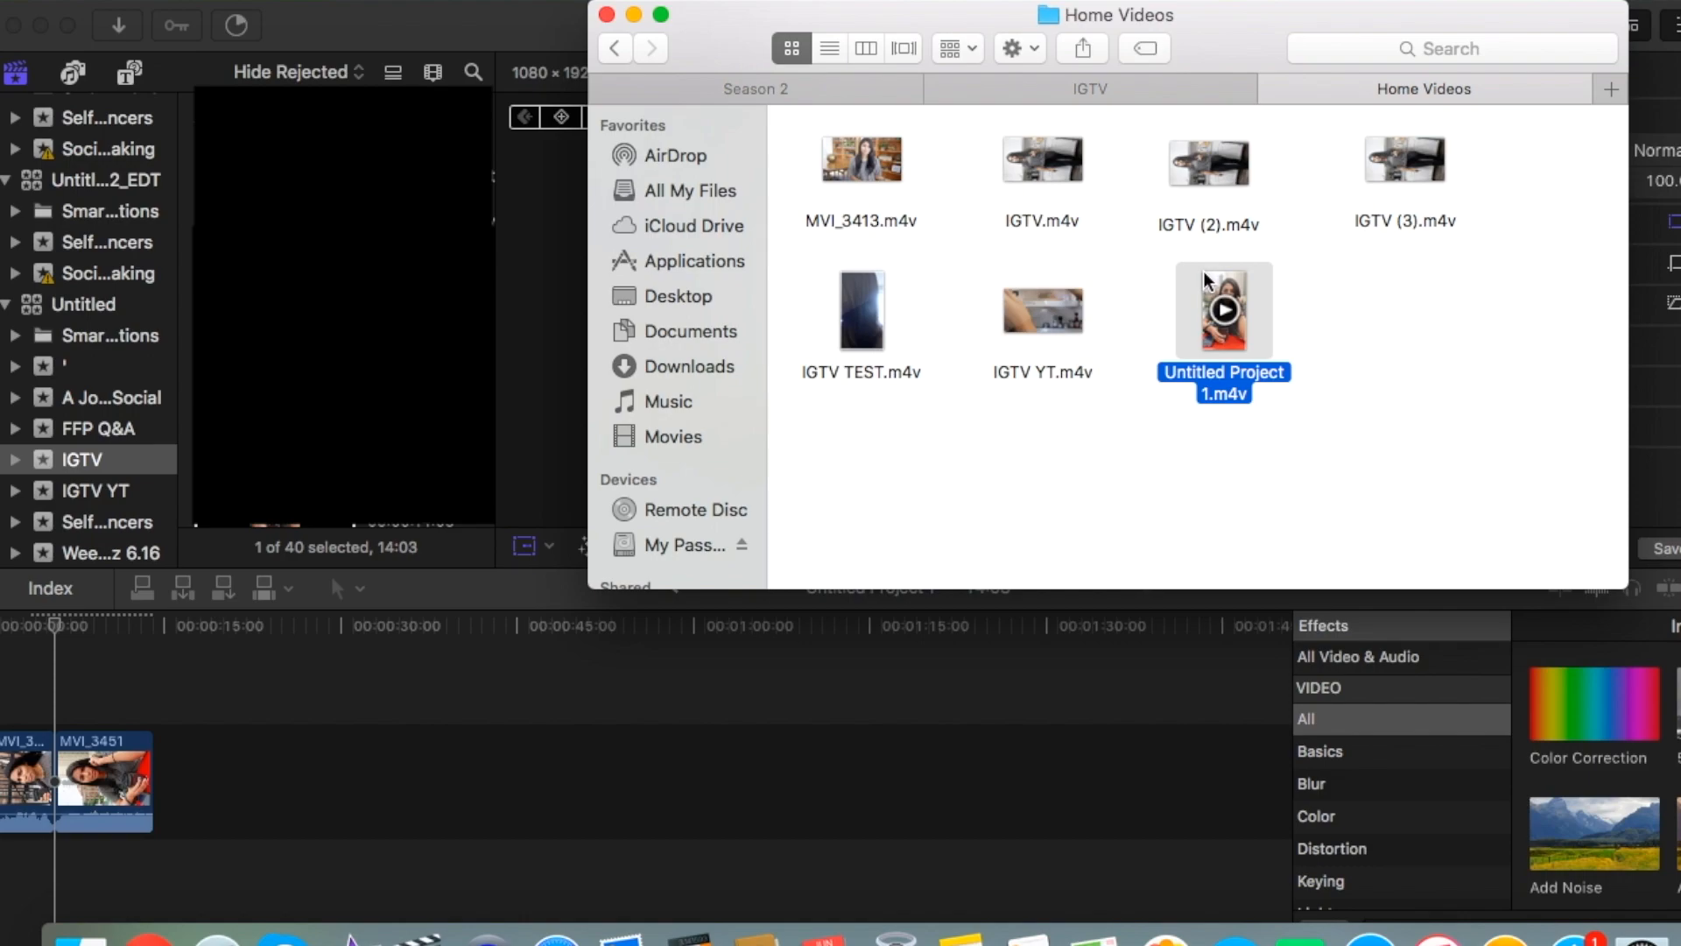
pyautogui.press('space')
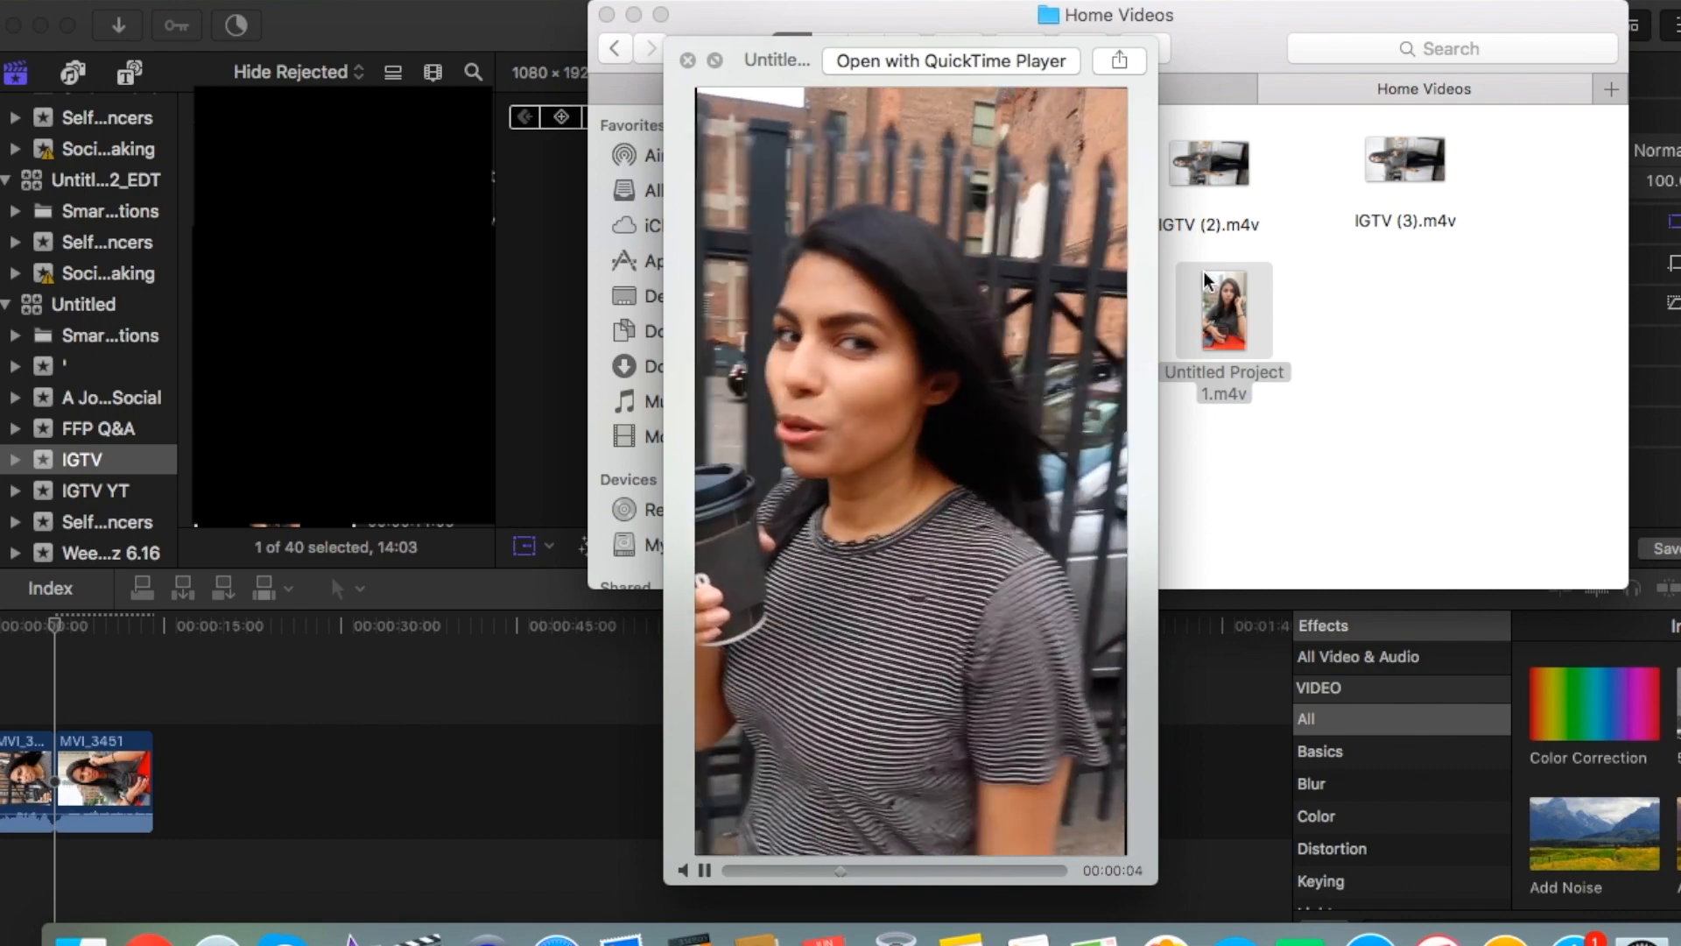
pyautogui.click(837, 674)
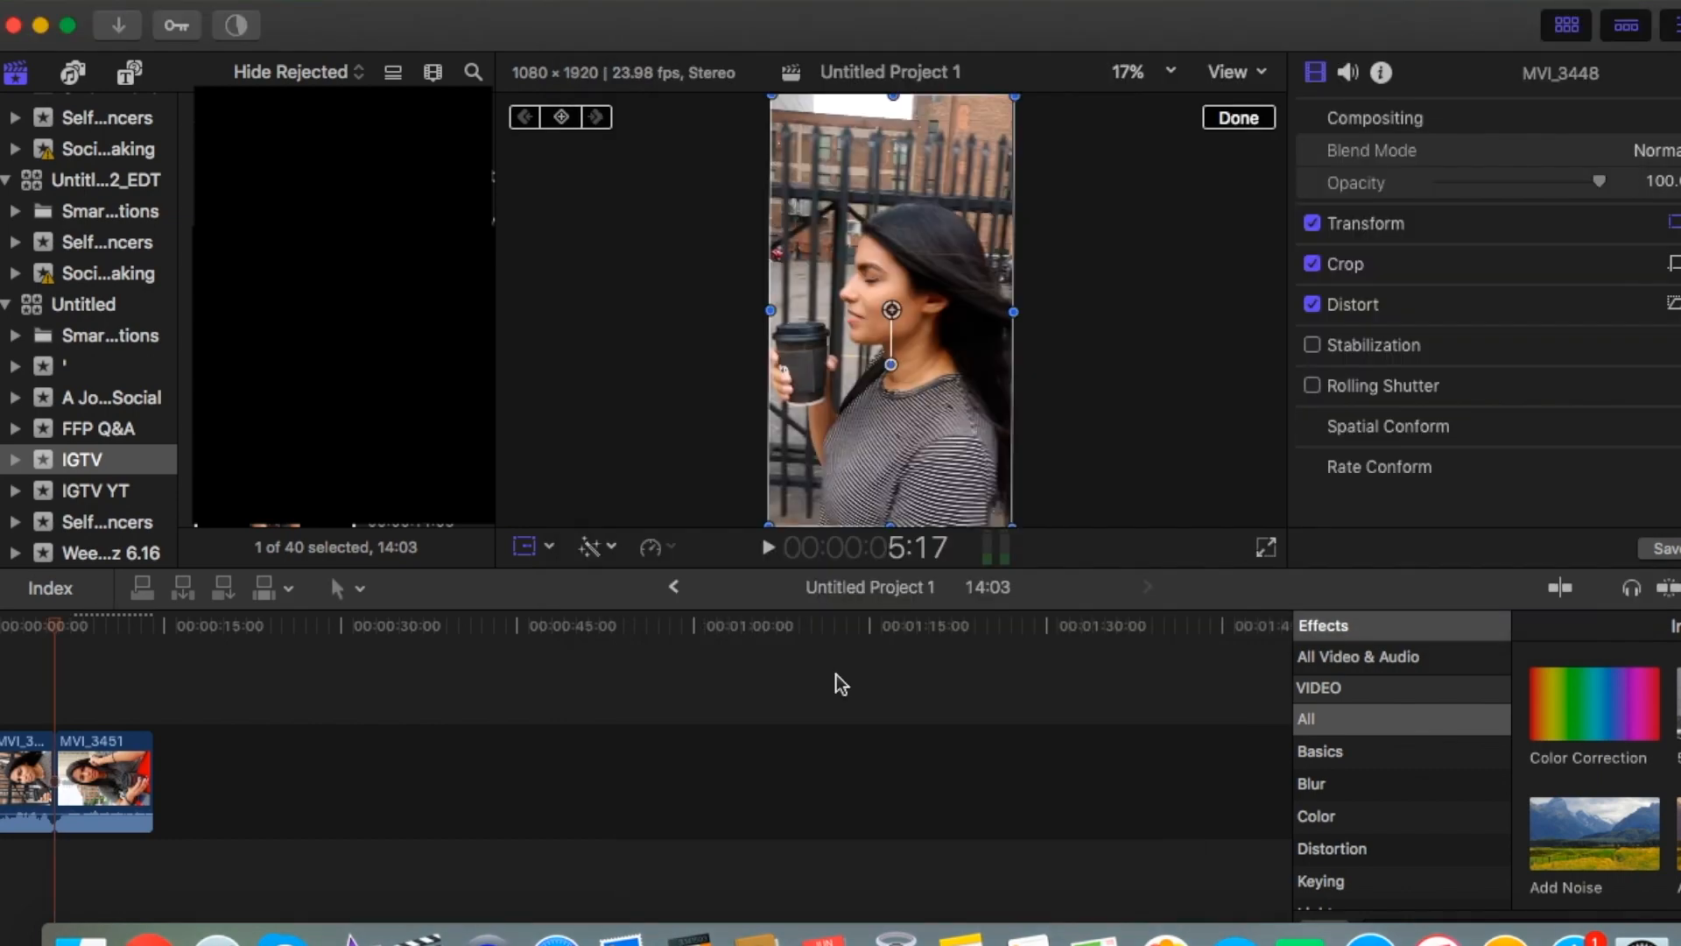